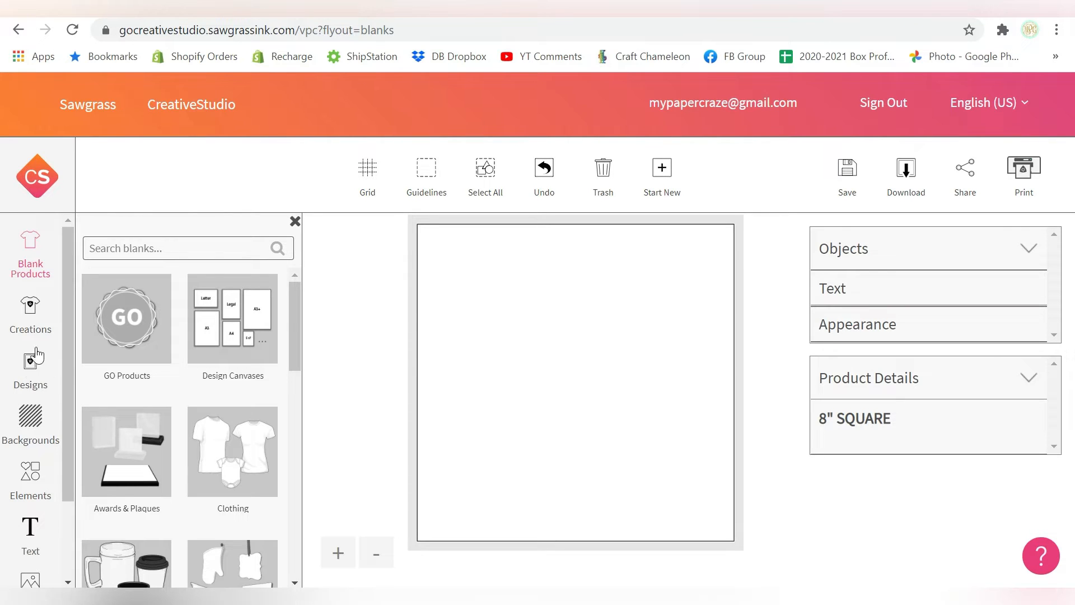
Open the My Images gallery and start adding a new image.
click(37, 371)
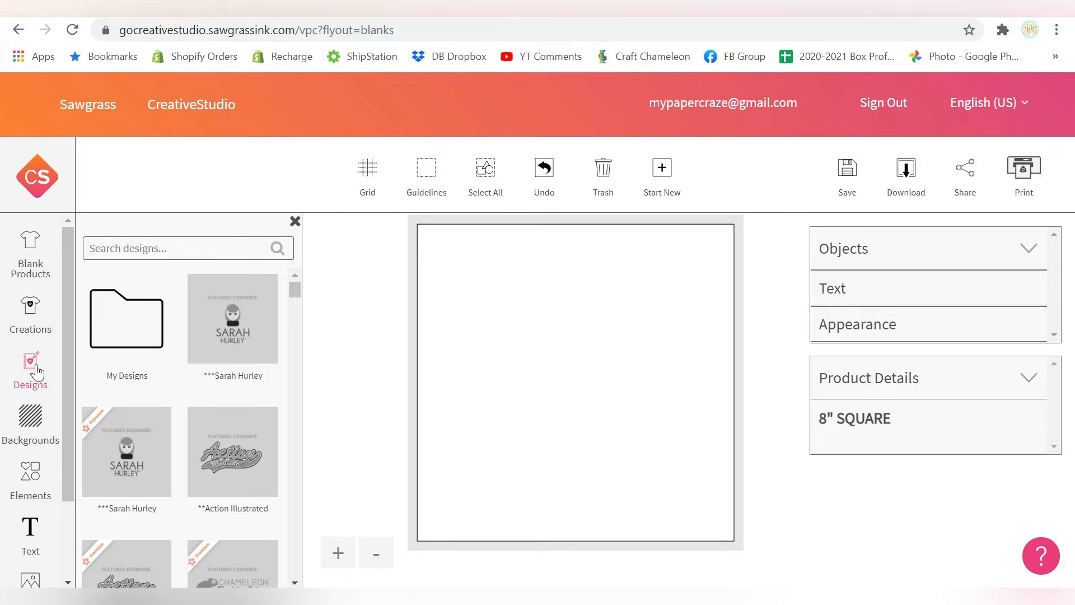
scroll(37, 372, down, 2)
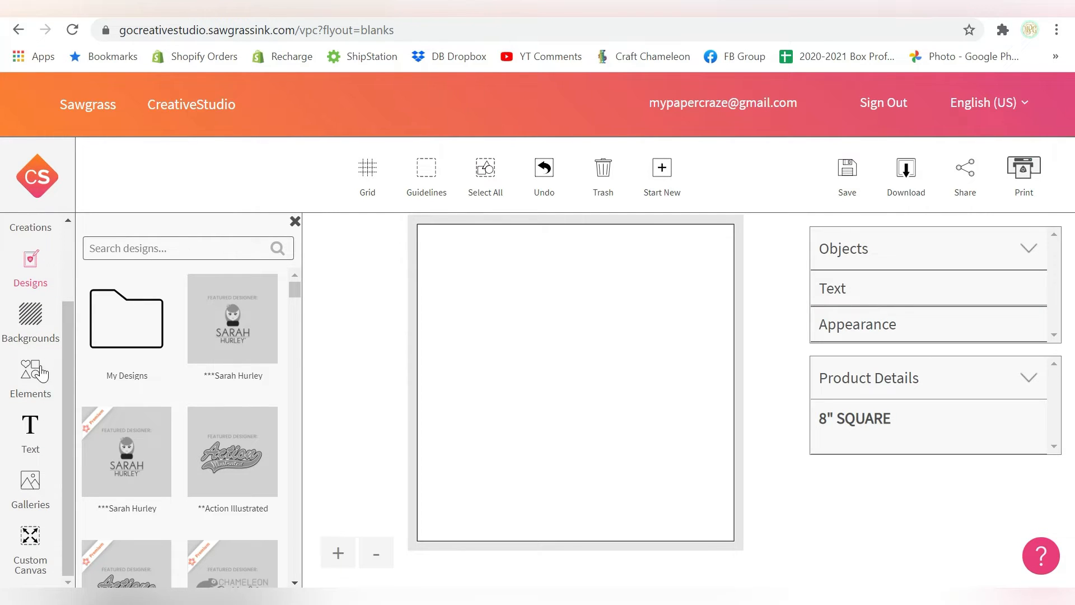
click(37, 493)
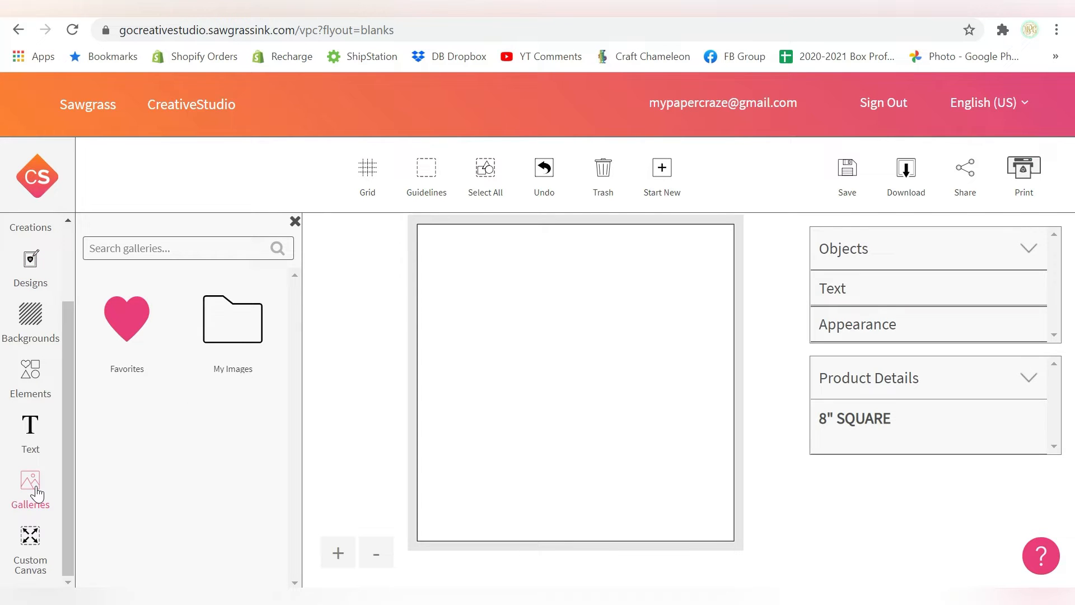
click(240, 322)
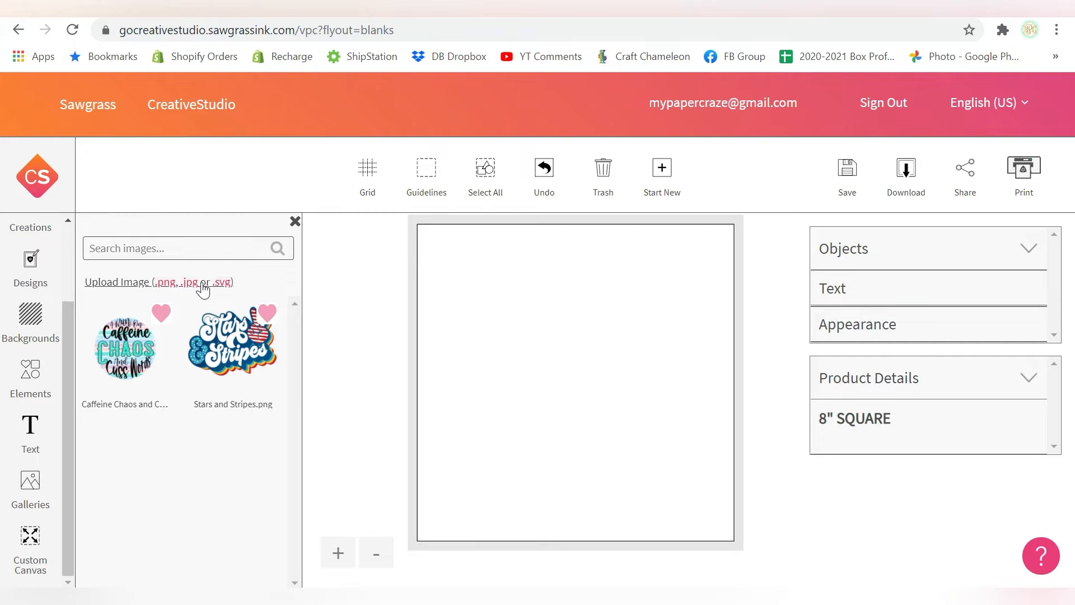
click(227, 286)
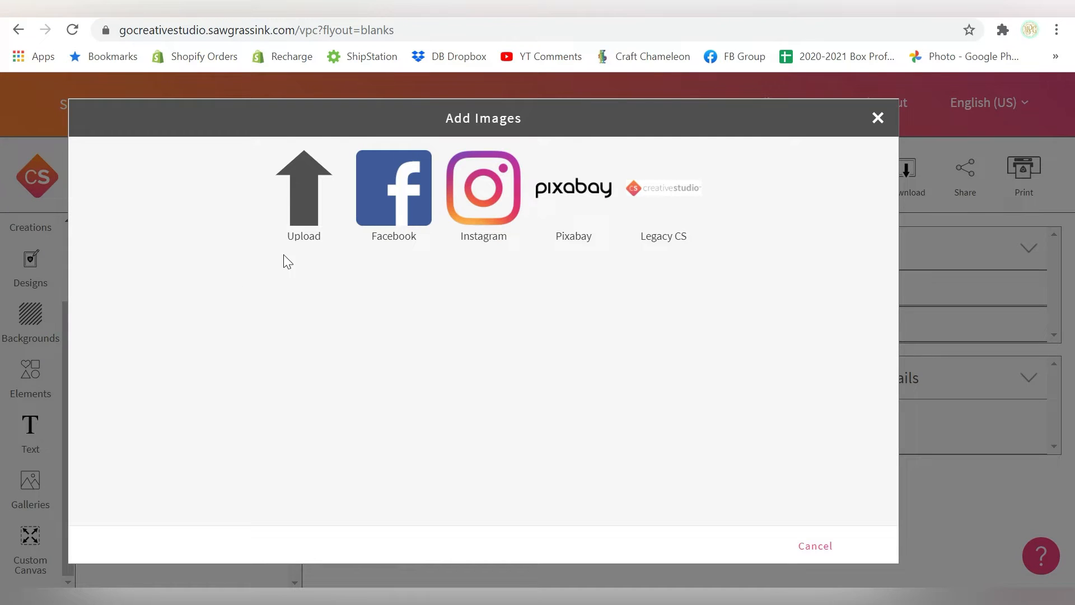
Upload Sweet Summertime.png from the Sweet Summertimepng (1) folder in Downloads.
click(301, 192)
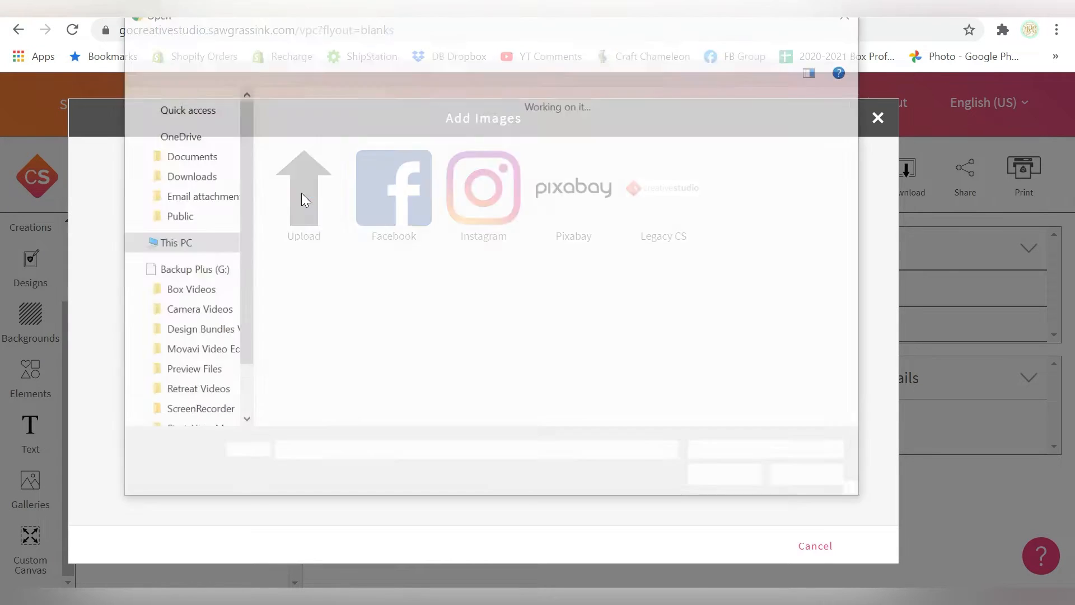
drag(247, 206, 250, 150)
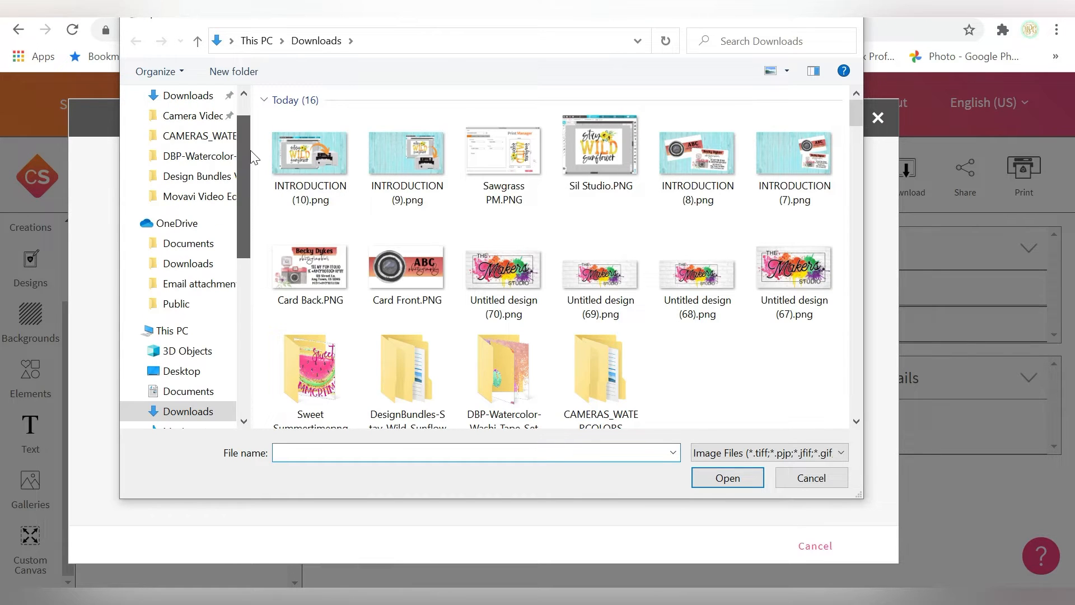
mouse_move(851, 111)
mouse_down()
mouse_move(859, 132)
mouse_move(862, 116)
mouse_up()
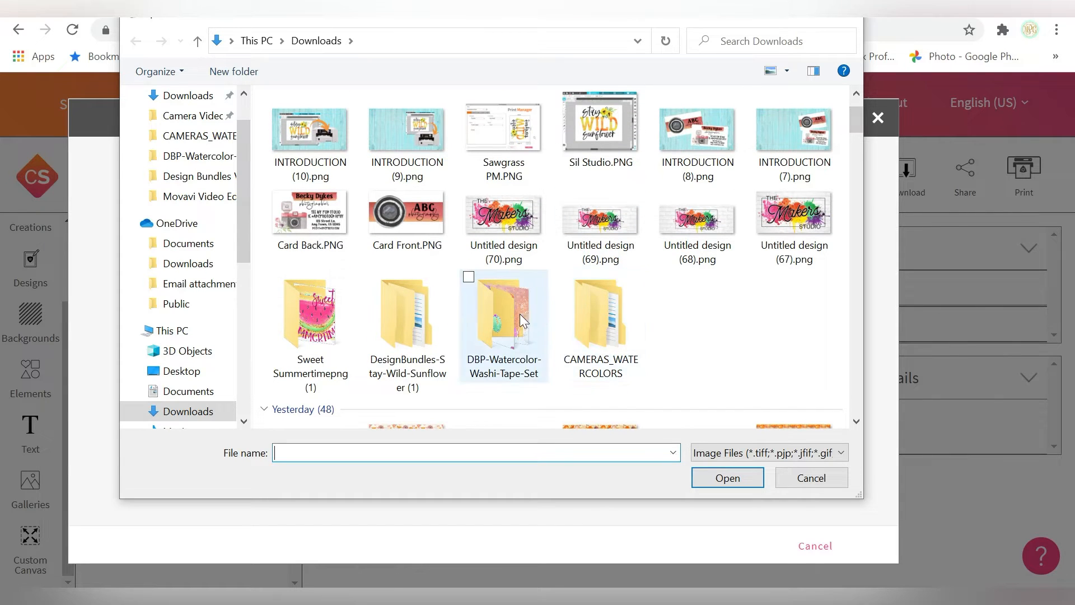
click(332, 335)
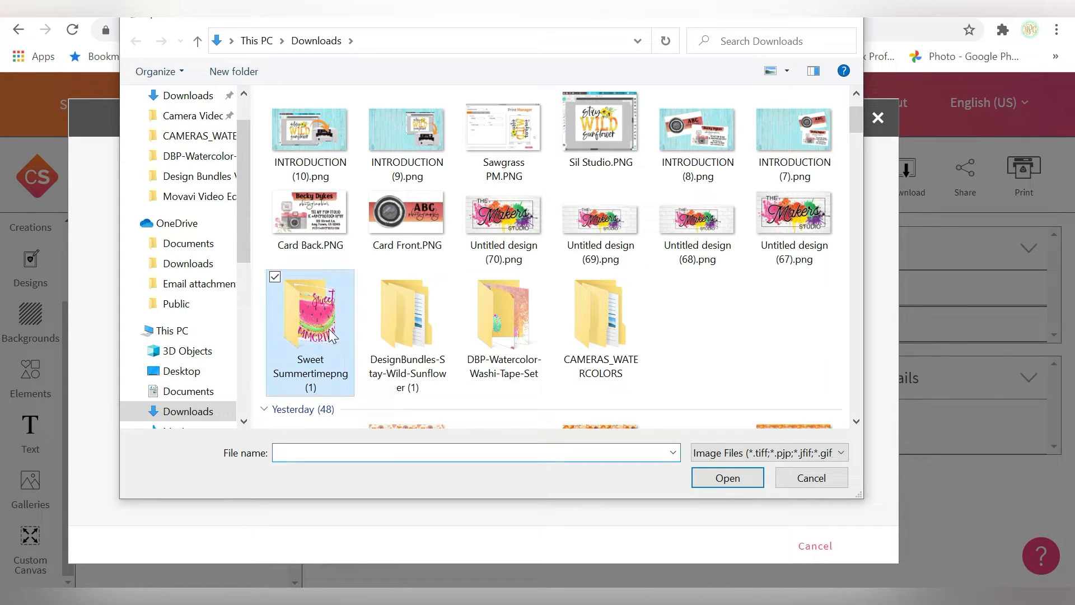
double_click(314, 312)
double_click(422, 138)
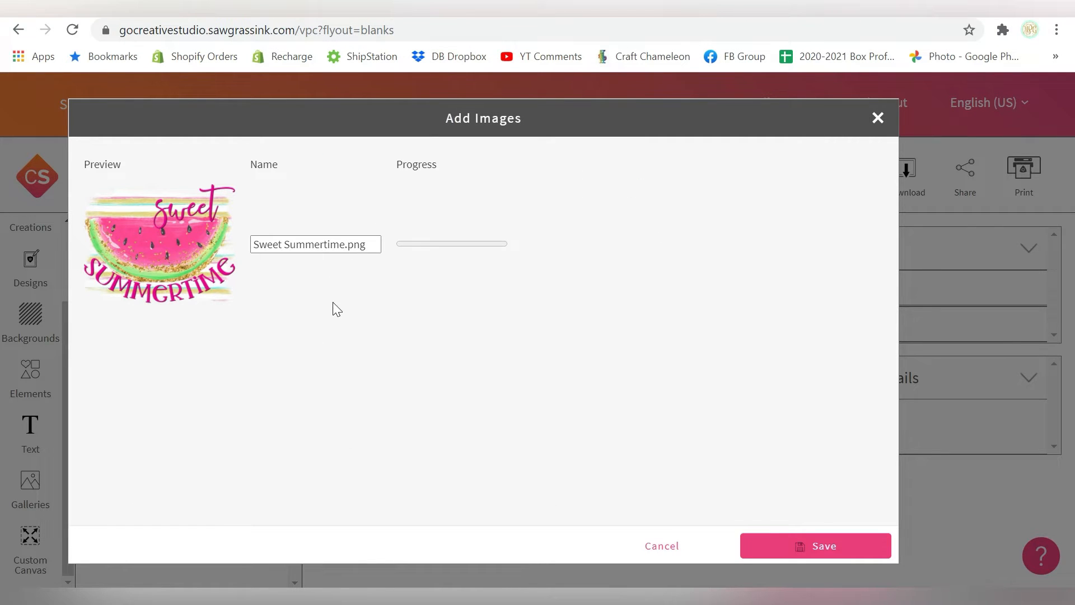
Rename the uploaded image as Sweet Summertime Watermelon.png and save it to My Images.
click(345, 245)
key(shift+End)
text(Waterme)
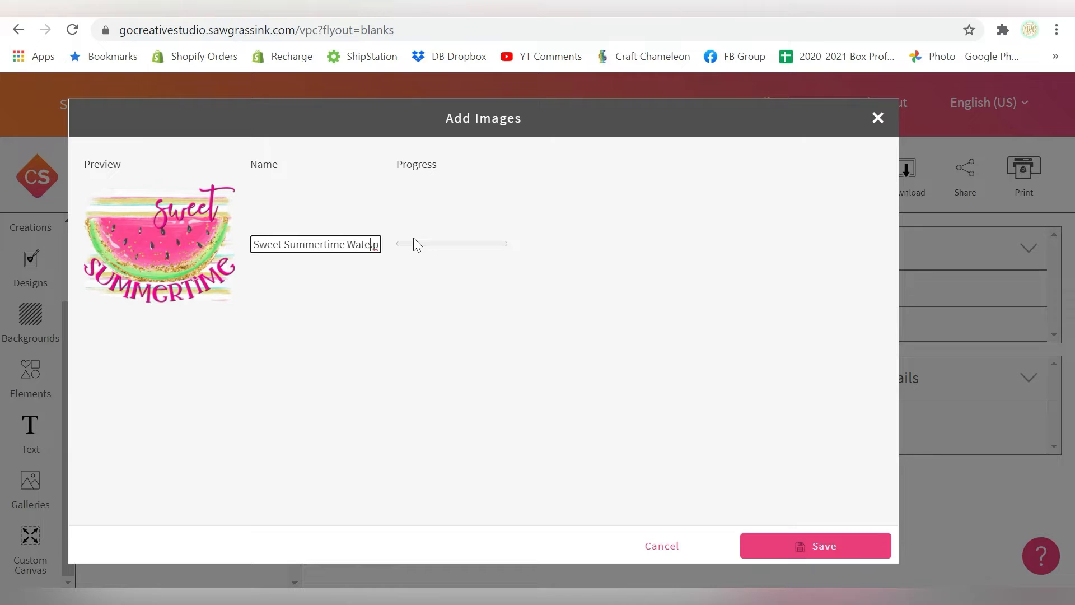
text(lon)
click(834, 548)
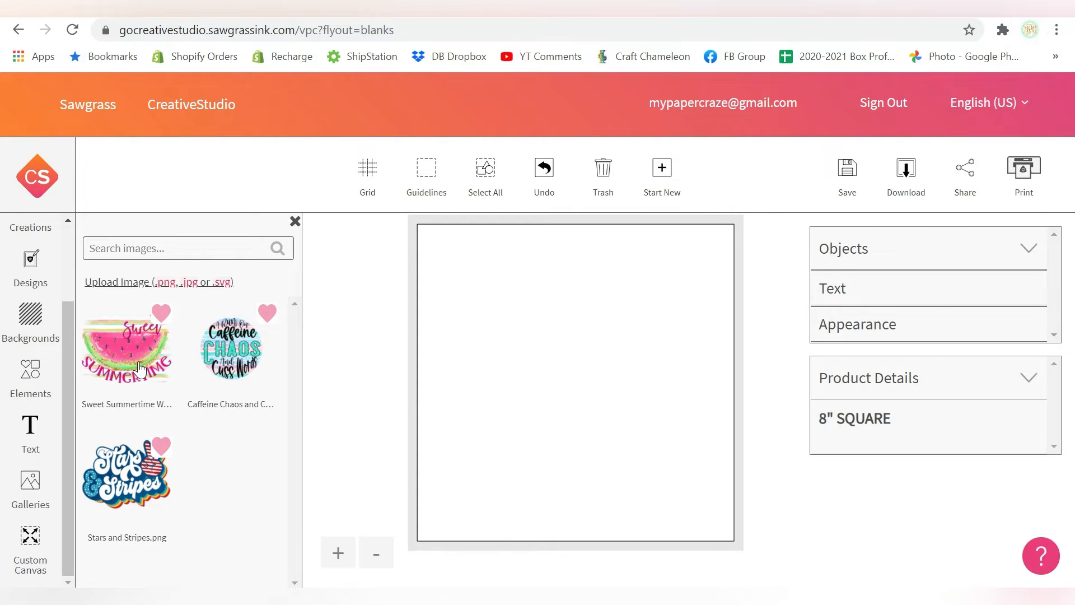
Place the Sweet Summertime watermelon image on the 8" square canvas and shrink it to about 156 x 122 mm.
click(140, 370)
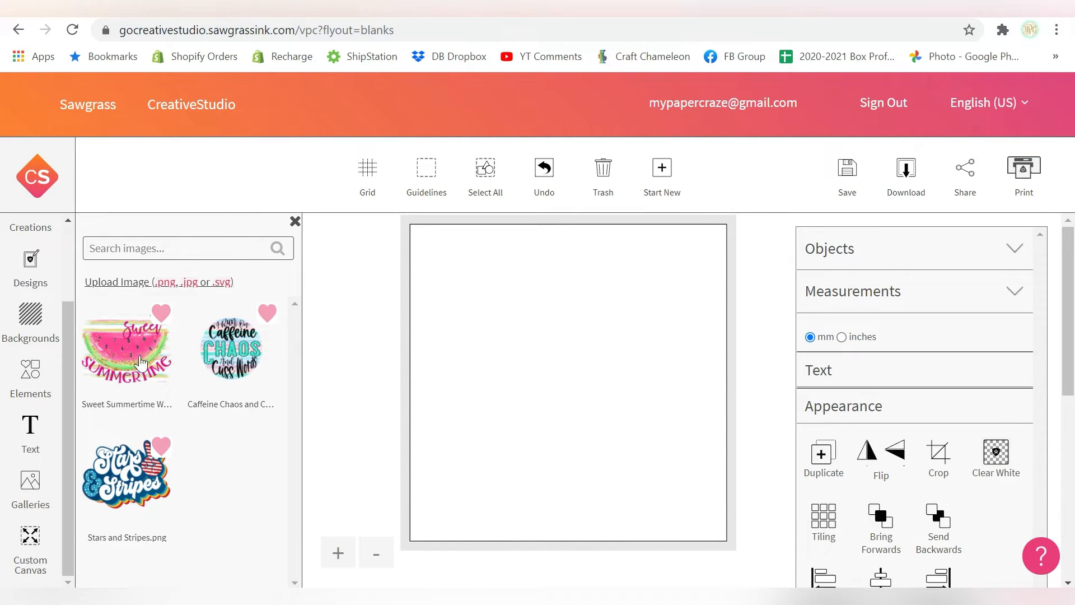
mouse_move(573, 374)
mouse_down()
mouse_move(521, 377)
mouse_move(679, 375)
mouse_move(574, 365)
mouse_up()
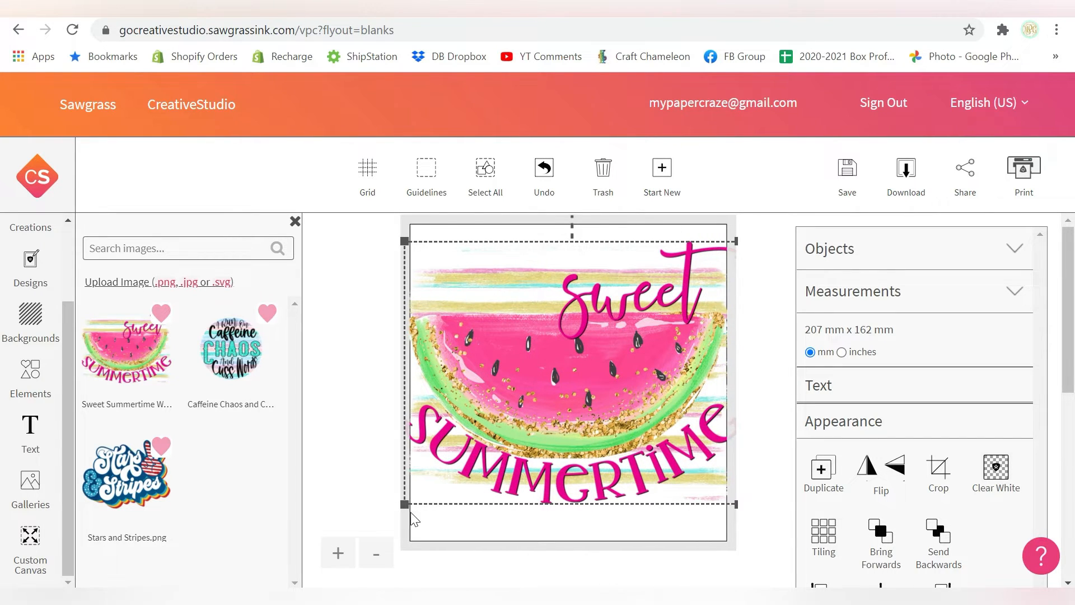
drag(405, 504, 475, 473)
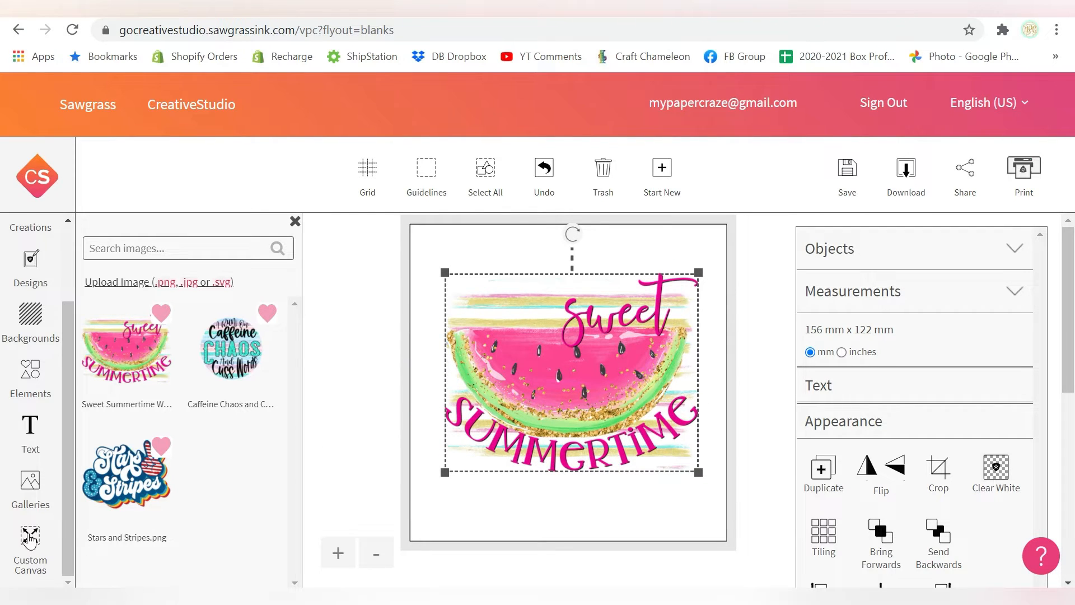
Create a custom canvas measured in inches, 8.5 wide and 11 high.
click(30, 540)
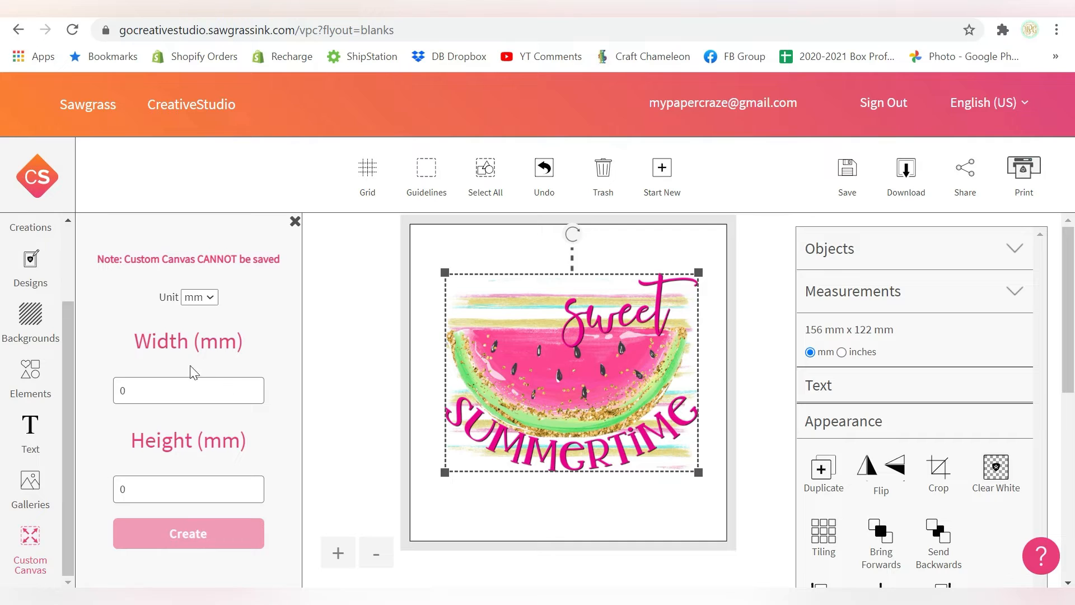
click(209, 299)
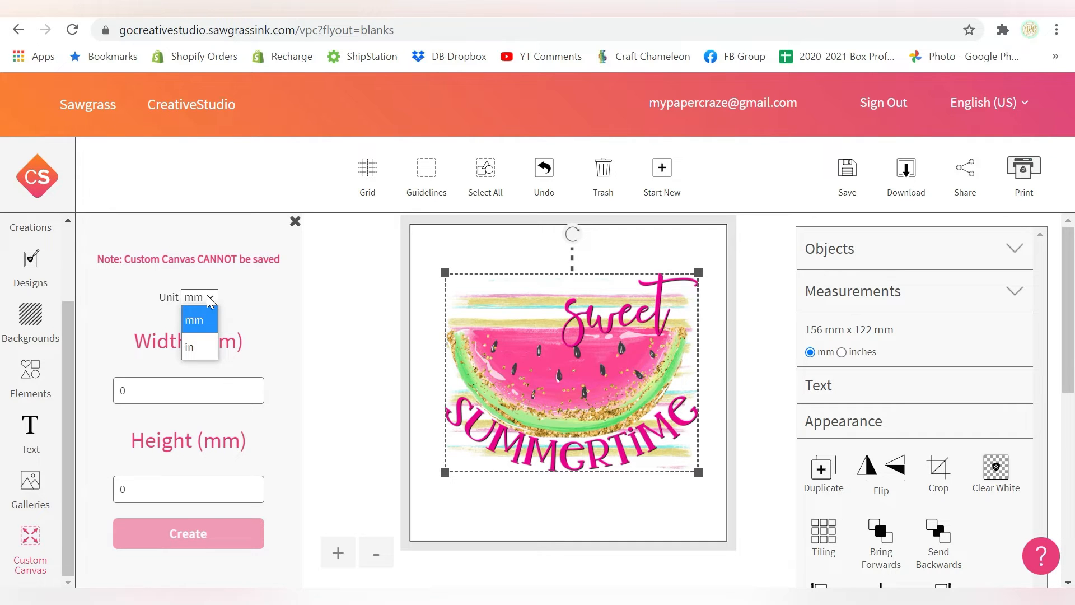
click(200, 348)
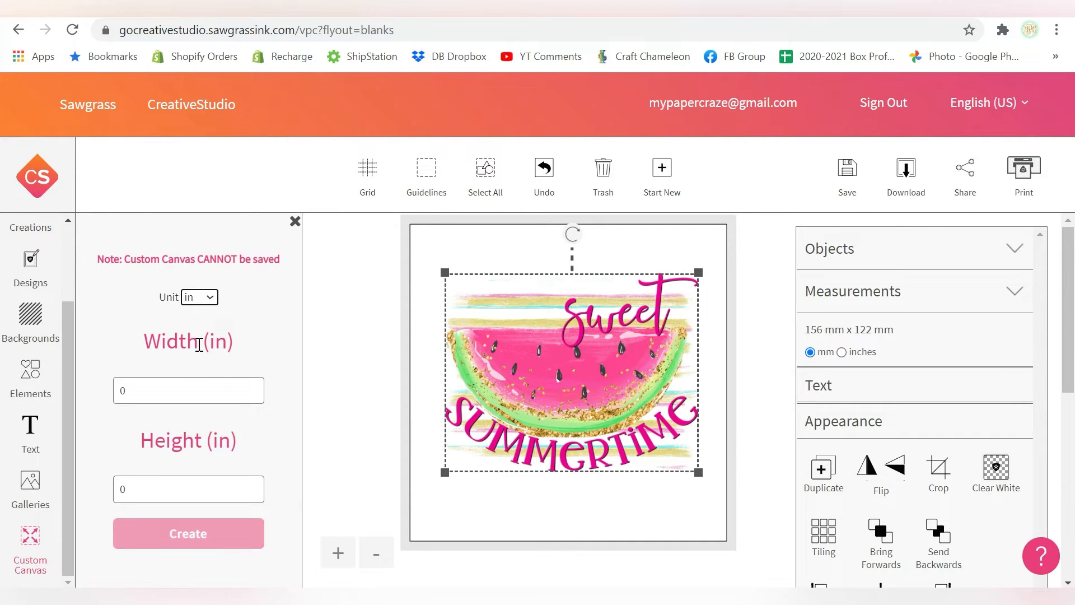
click(182, 384)
key(BackSpace)
text(8.5)
key(Tab)
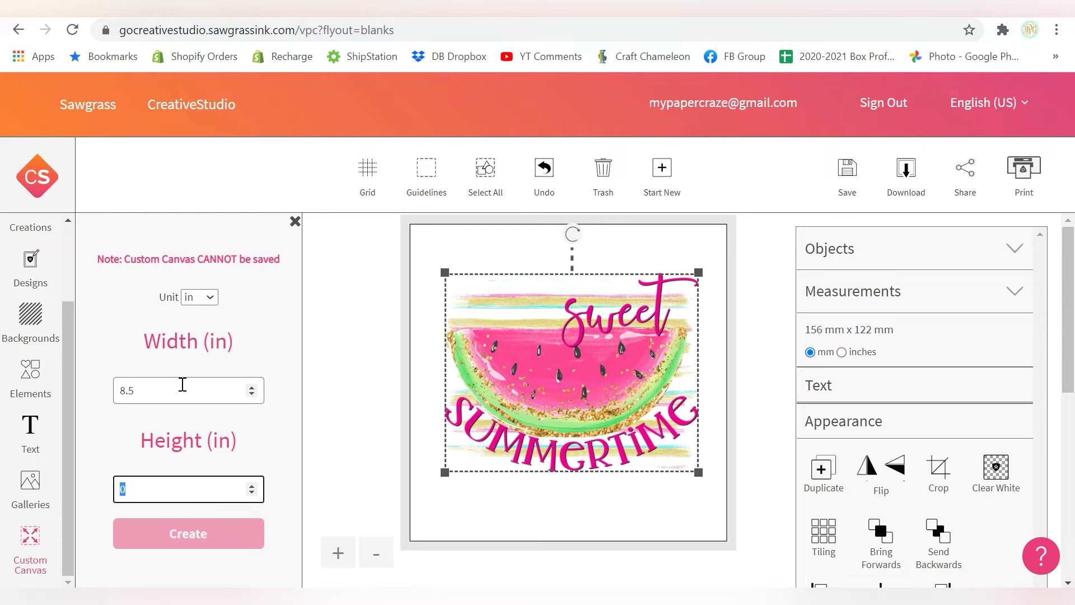
text(11)
click(150, 536)
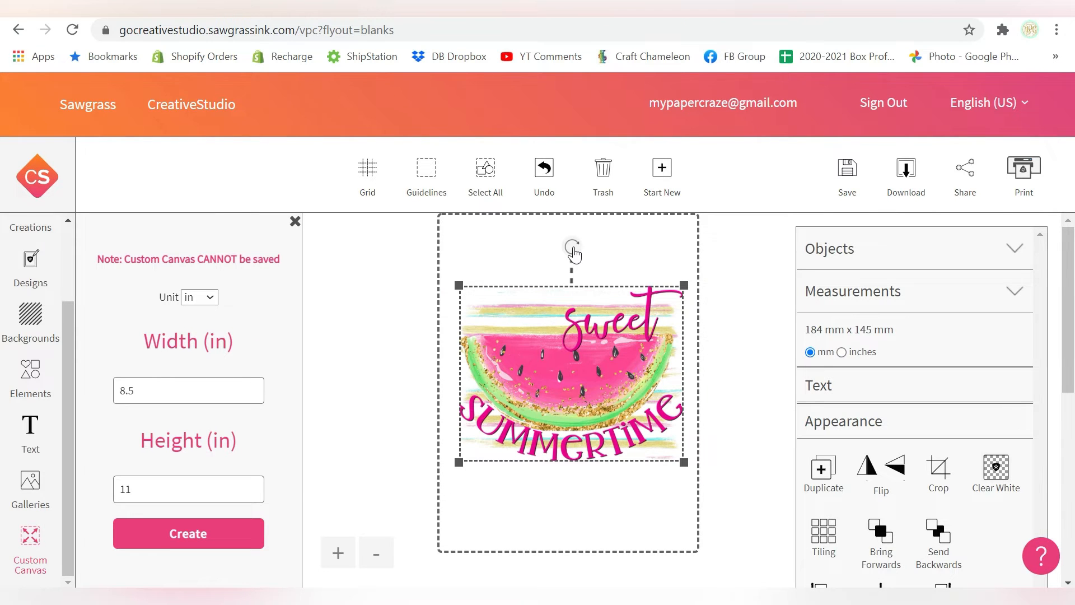
Rotate the watermelon design a quarter turn clockwise and enlarge it to about 244 x 191 mm.
drag(574, 253, 697, 375)
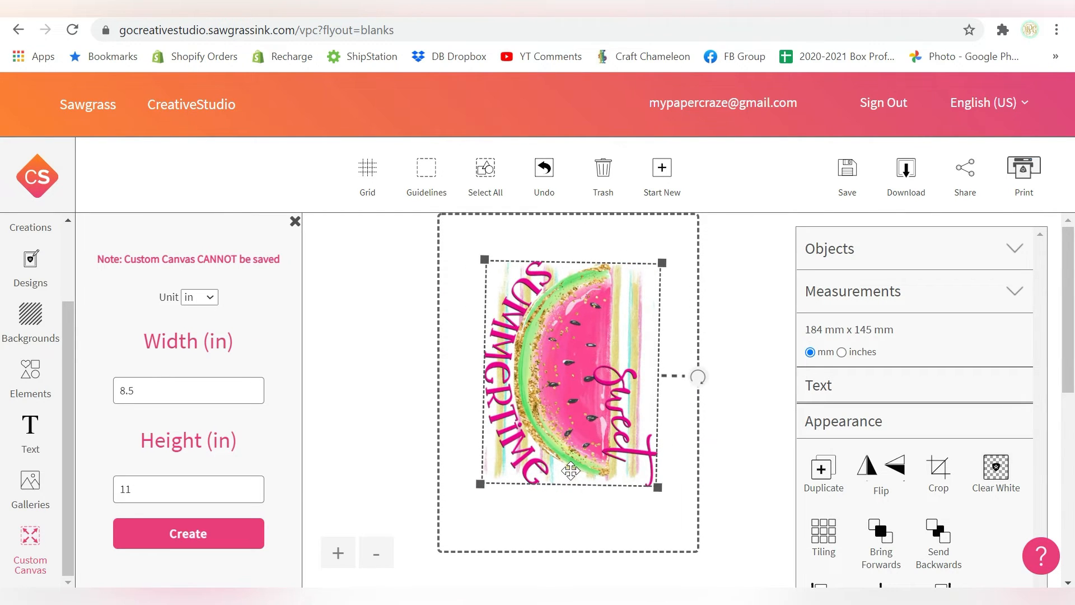
drag(658, 486, 686, 521)
drag(727, 379, 730, 412)
drag(593, 220, 726, 378)
drag(570, 556, 573, 556)
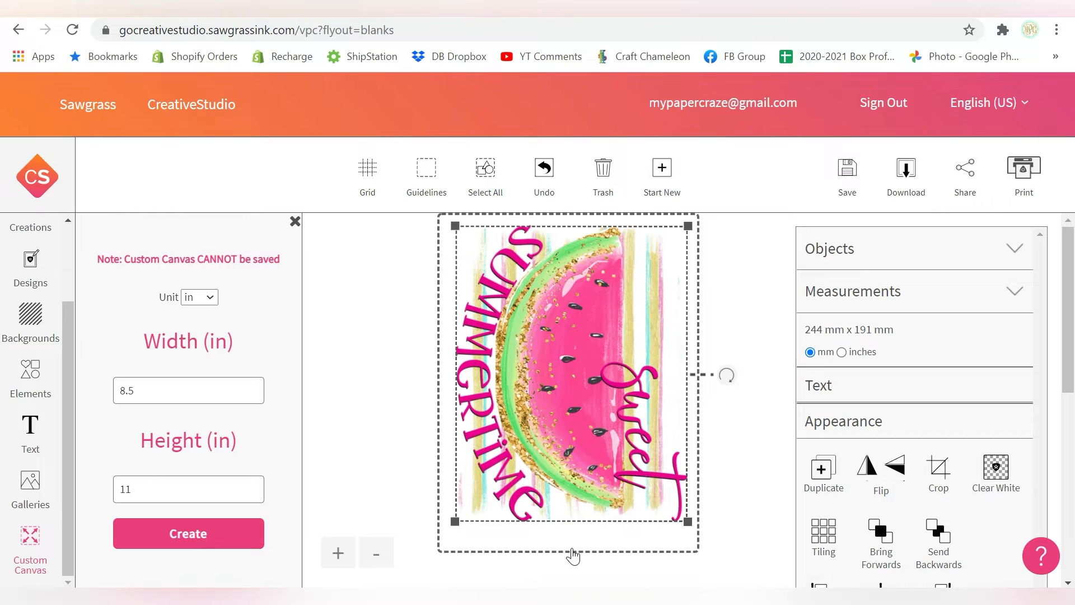
Switch the measurements to inches and enlarge the sideways design to about 10.34 x 8.11 inches, positioned within the canvas.
drag(538, 305, 526, 297)
drag(675, 513, 697, 555)
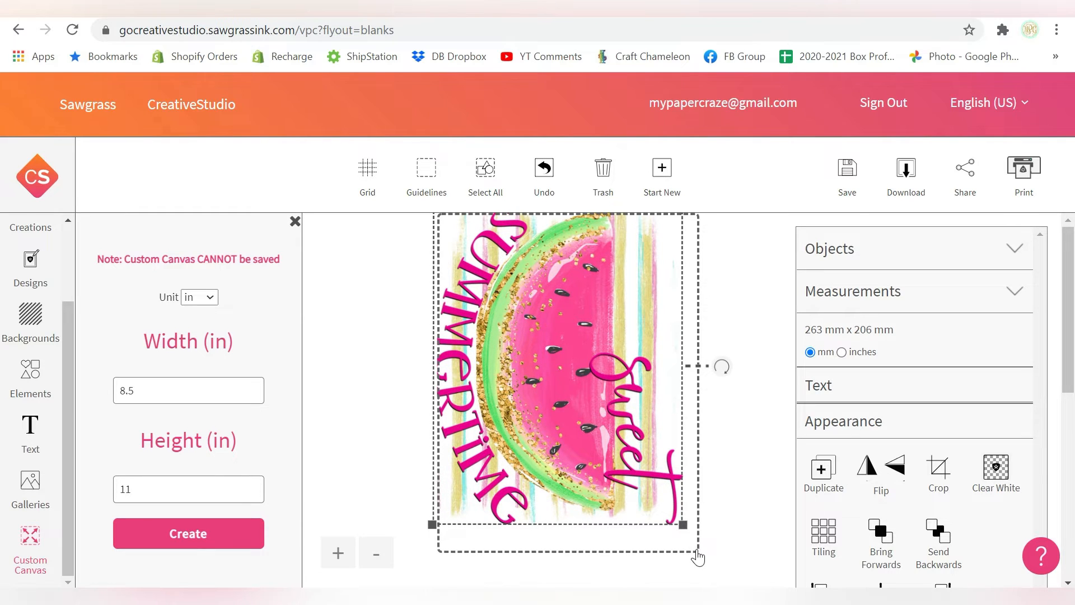
click(841, 352)
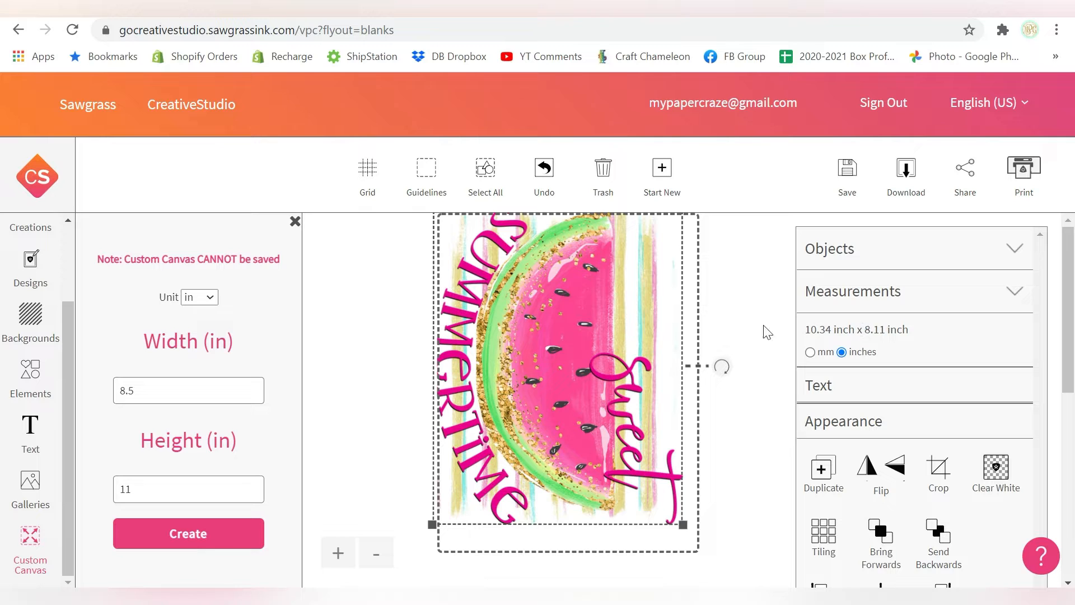
drag(584, 333, 594, 348)
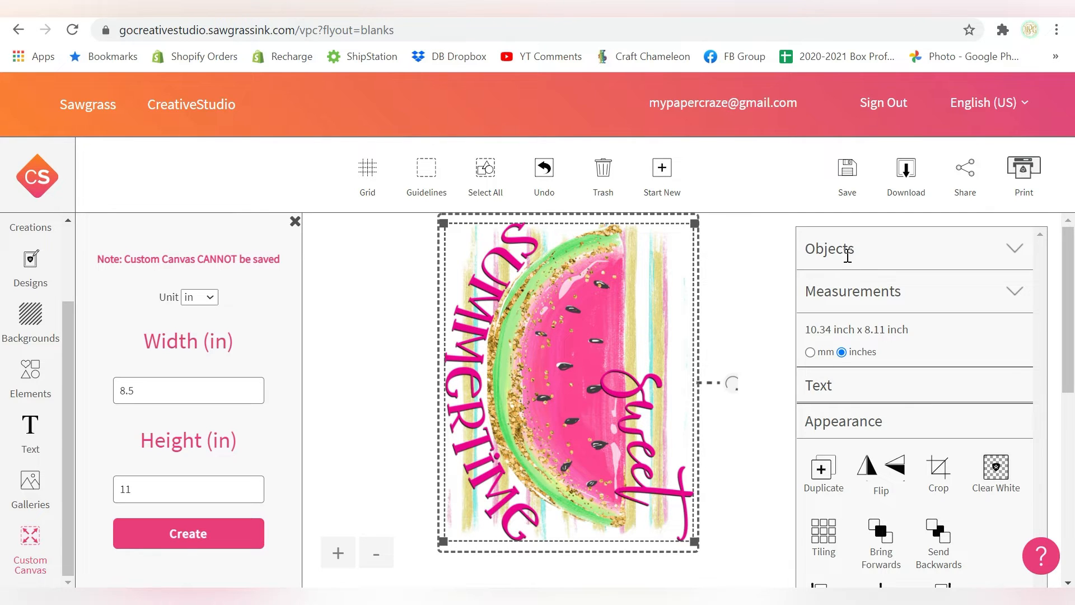
Examine the Objects list and the Appearance options for the selected image, from duplicating and aligning to the Effect setting.
click(847, 255)
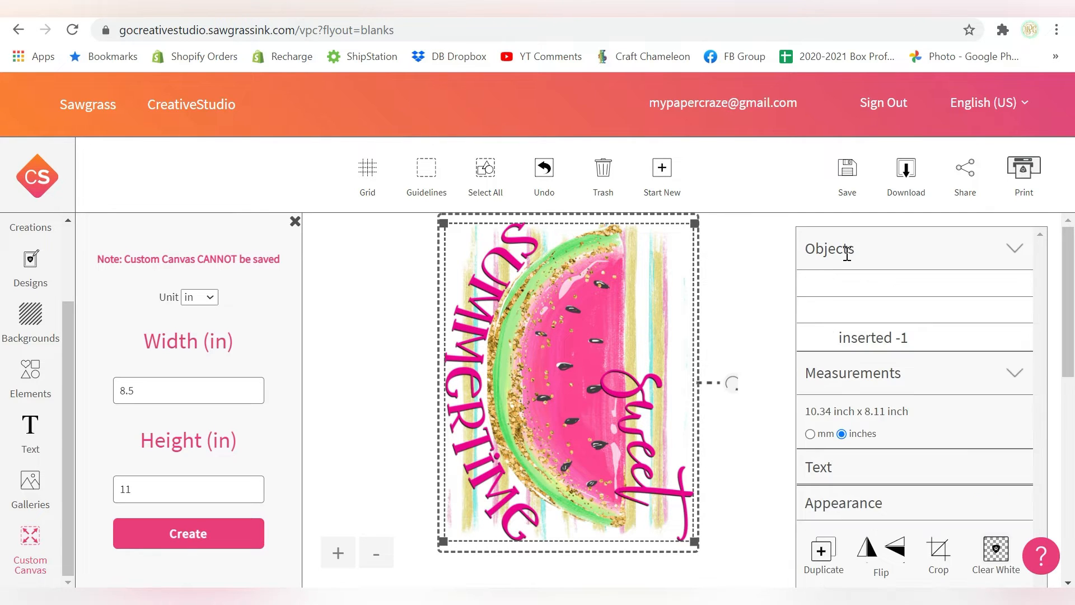
click(1015, 250)
click(1008, 250)
click(1008, 250)
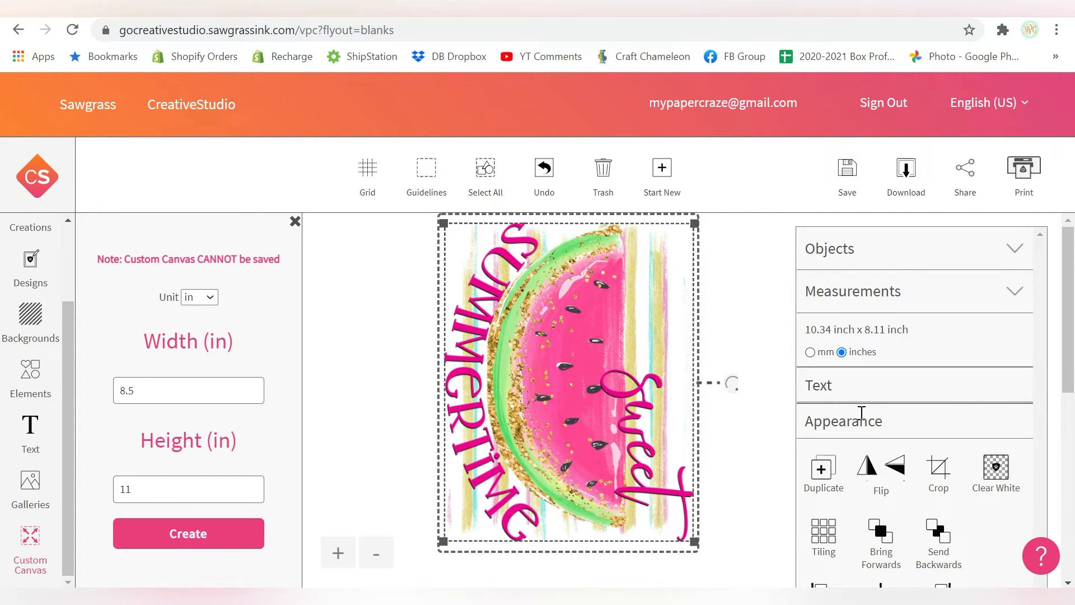
scroll(861, 413, down, 3)
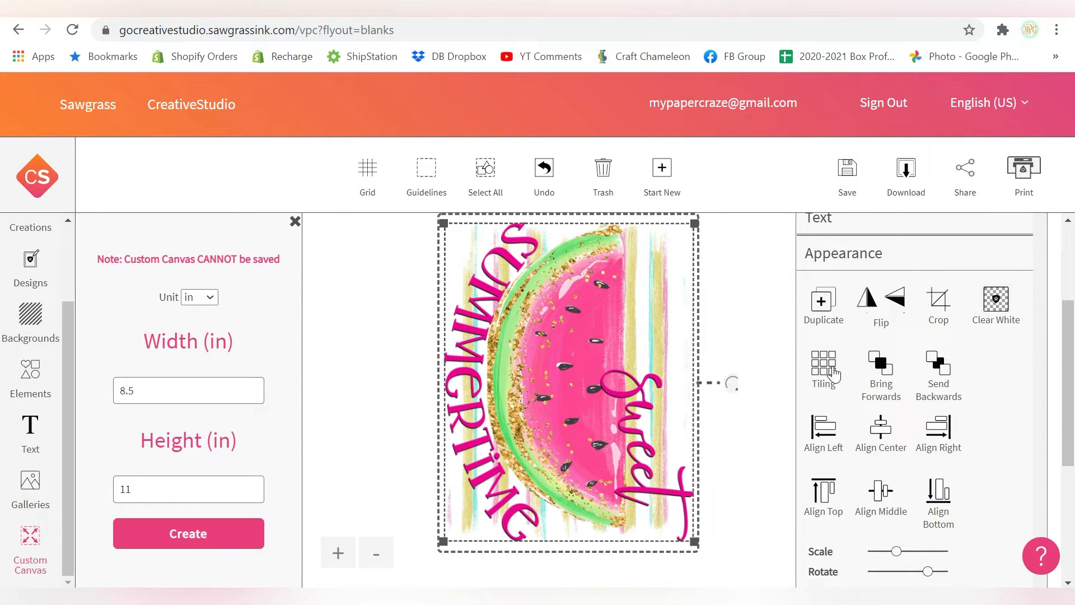
scroll(828, 549, down, 2)
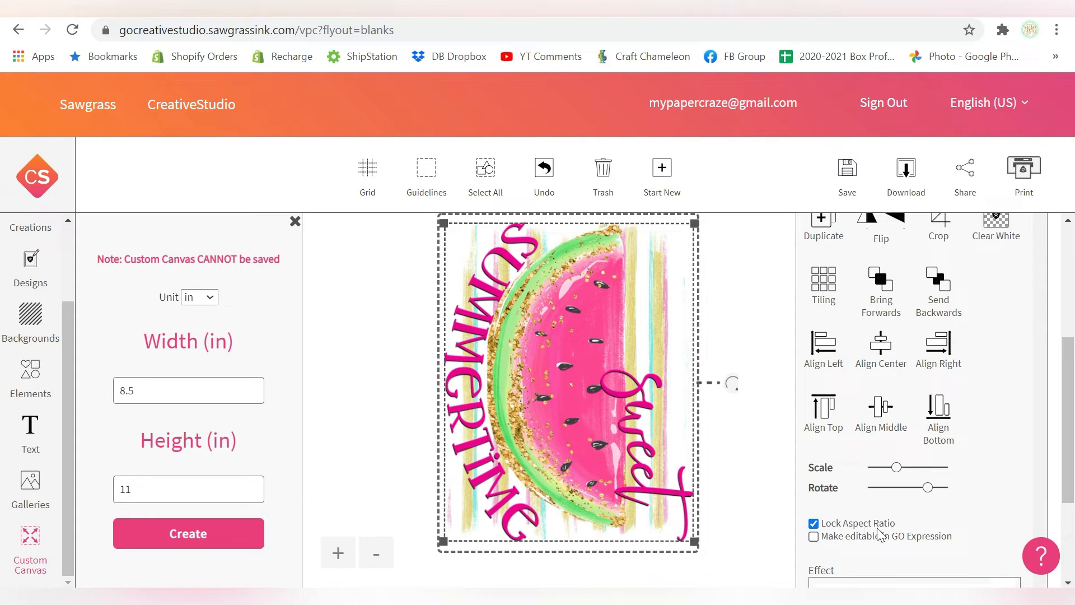
scroll(851, 528, down, 2)
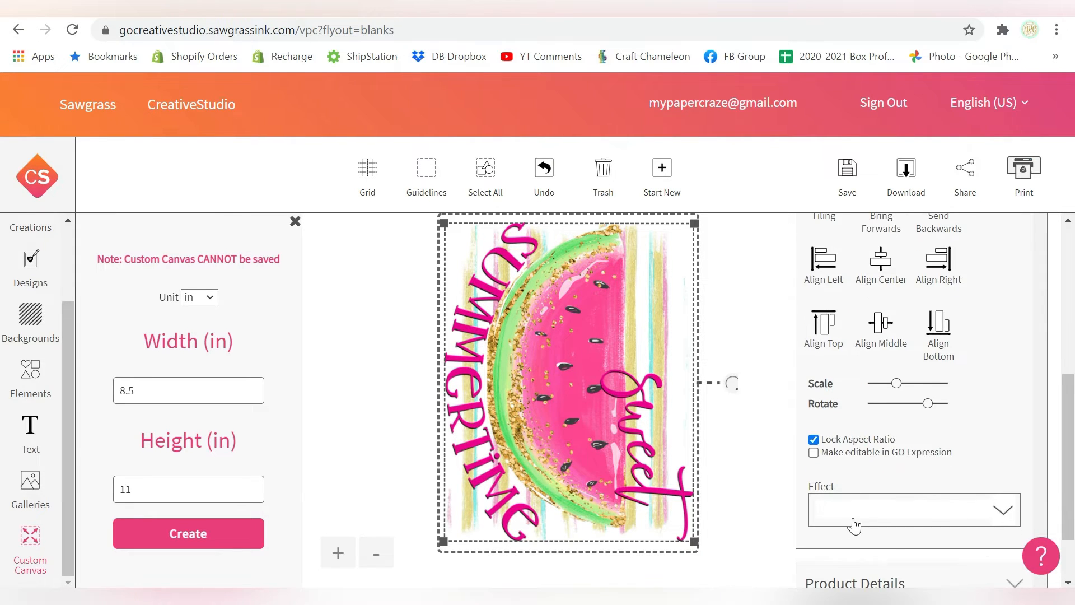
click(856, 520)
click(855, 520)
scroll(919, 424, up, 4)
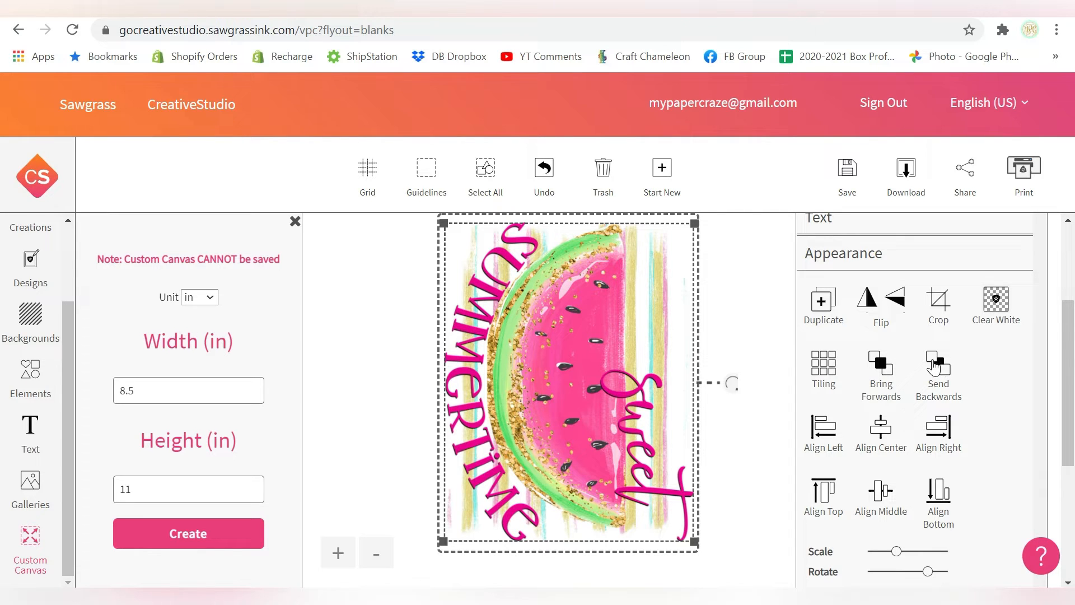
Shrink the watermelon design and rotate it back to an upright orientation.
drag(695, 550, 657, 502)
drag(694, 384, 662, 235)
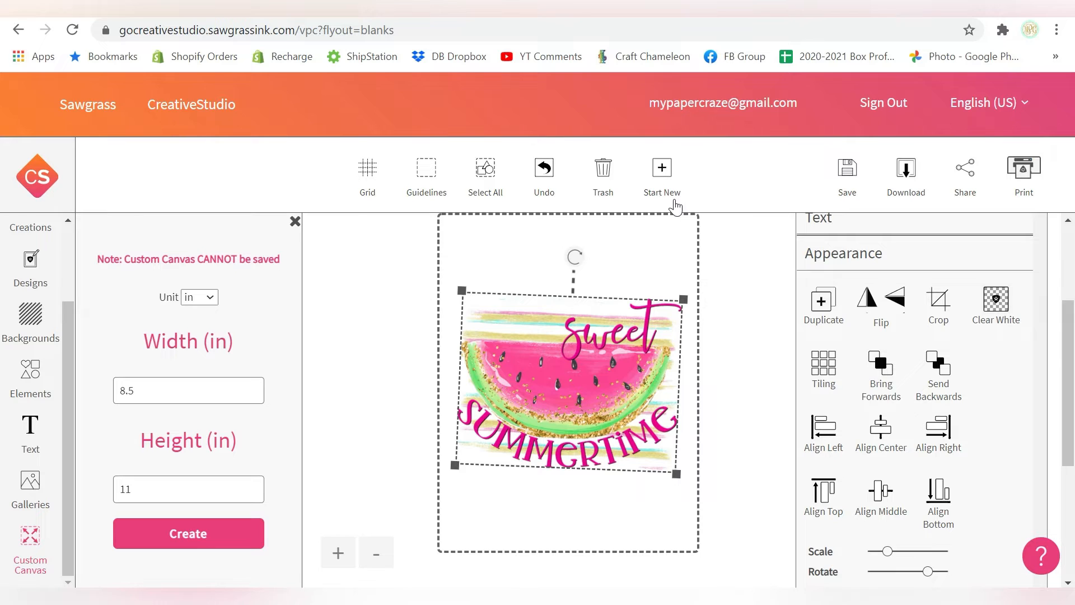
drag(574, 258, 593, 220)
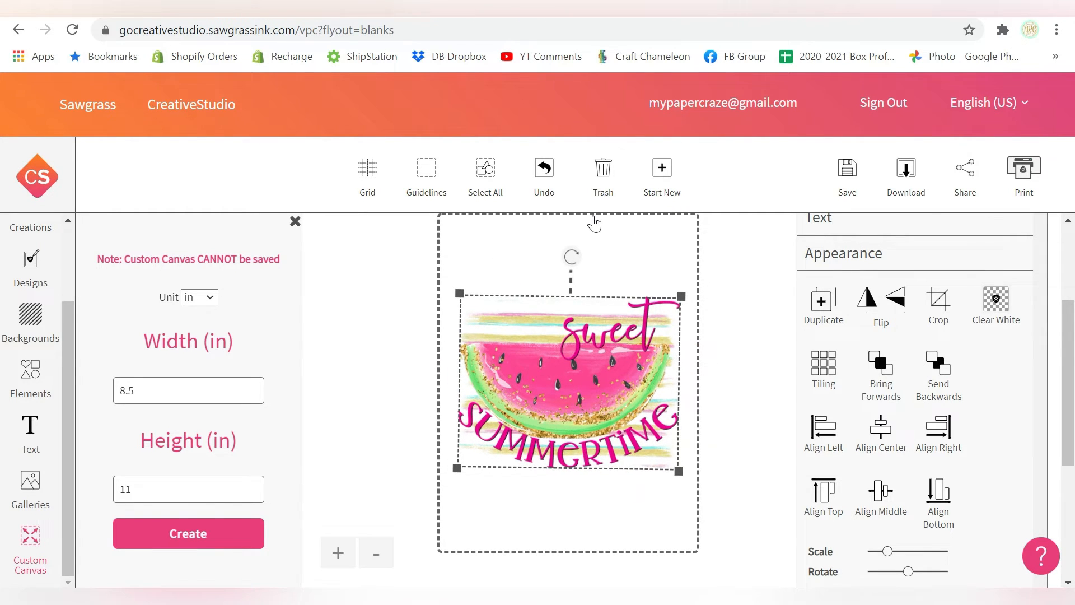
Move the watermelon design into the canvas's upper half, shrink it further and level its remaining tilt.
drag(583, 360, 595, 282)
drag(684, 395, 658, 374)
drag(595, 296, 577, 331)
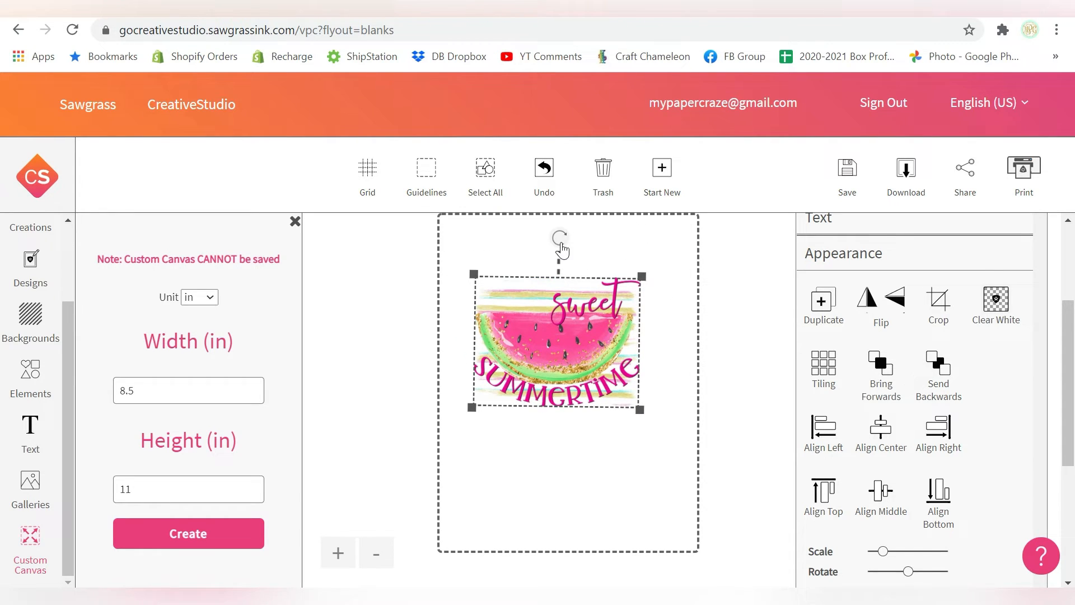
mouse_move(909, 571)
mouse_down()
mouse_move(869, 579)
mouse_move(908, 572)
mouse_up()
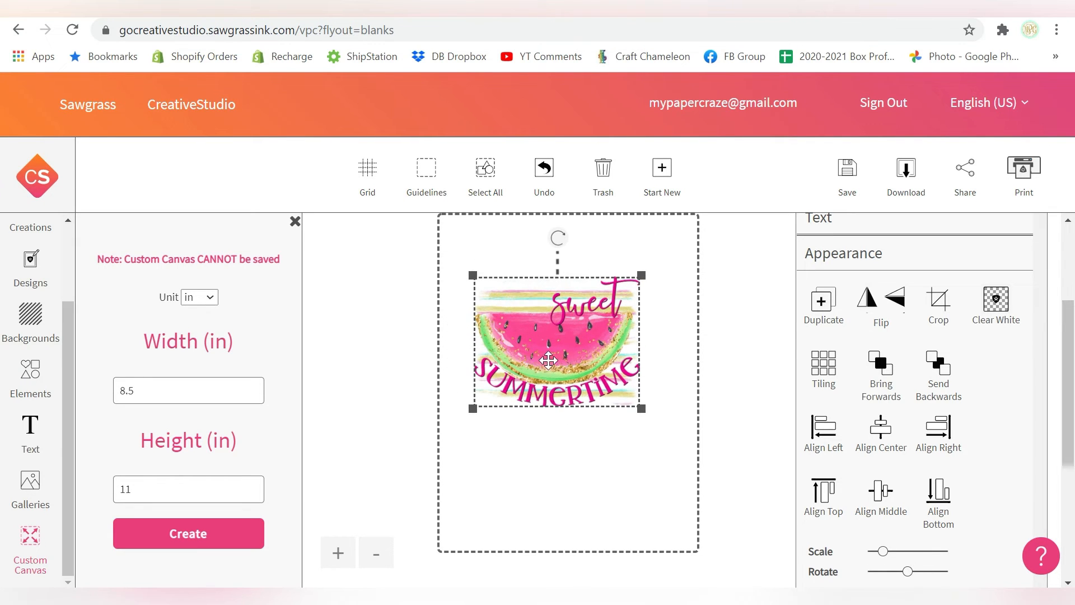
Move the Sweet Summertime design to the canvas's upper-left corner and select Hello Summer.svg from the Hello Summer folder in Downloads for upload.
drag(549, 362, 524, 307)
click(29, 495)
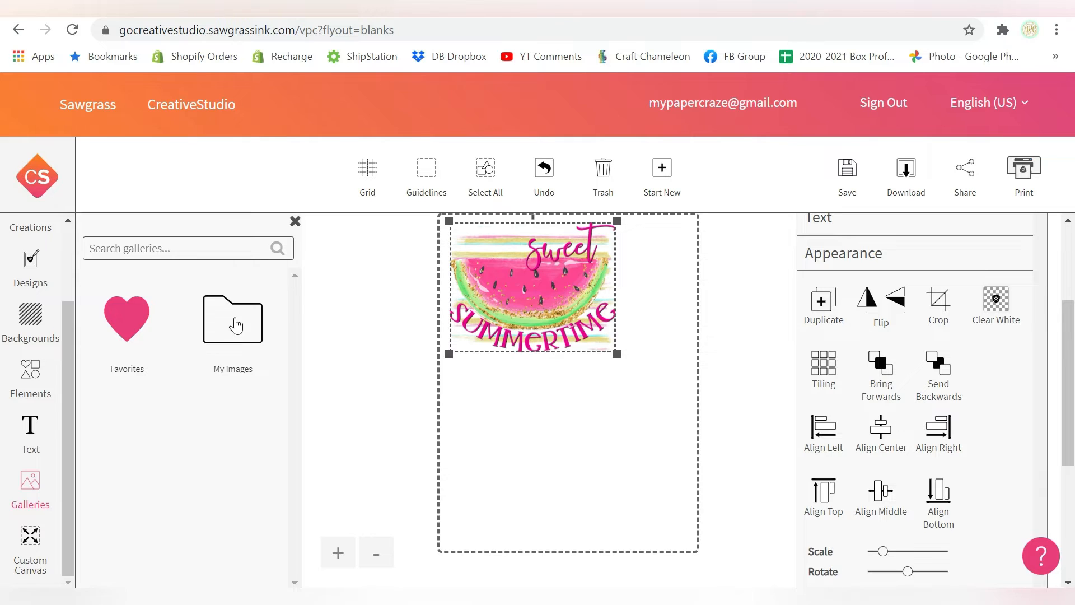
click(236, 325)
click(213, 283)
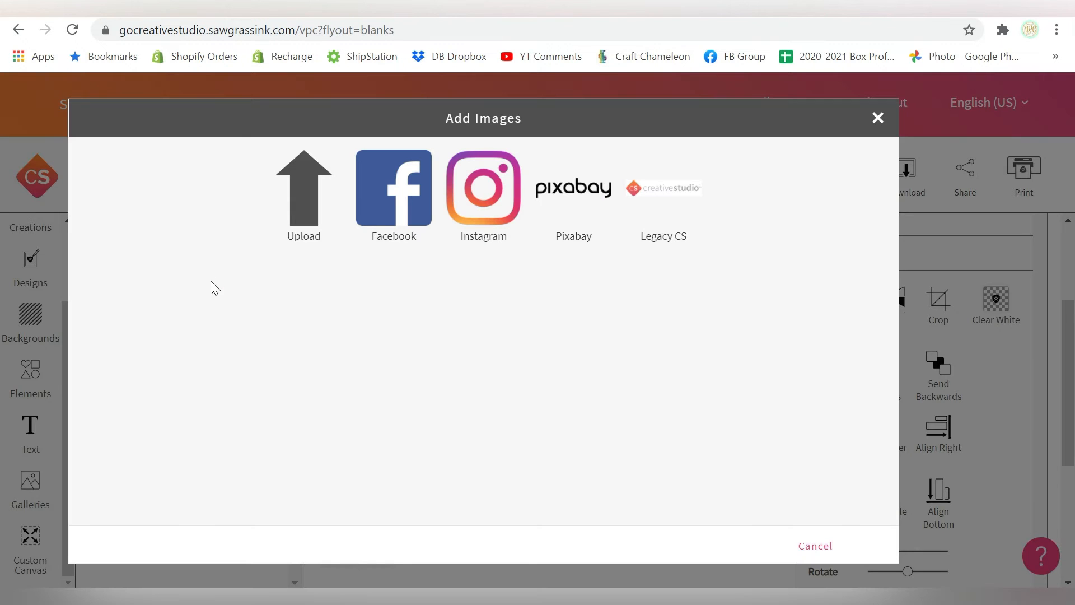
click(322, 196)
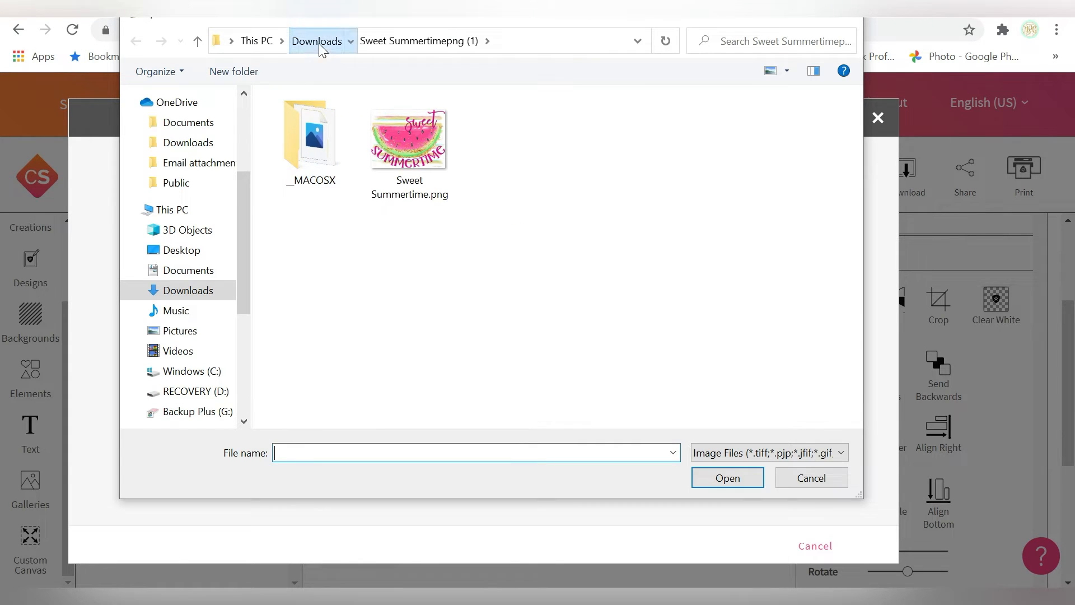
click(319, 45)
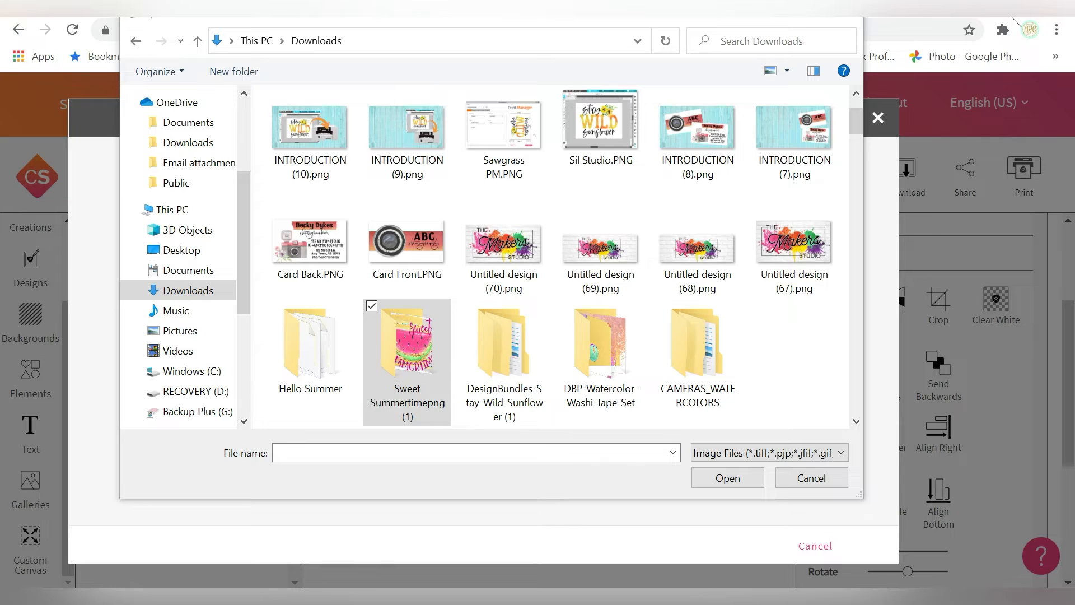
double_click(314, 385)
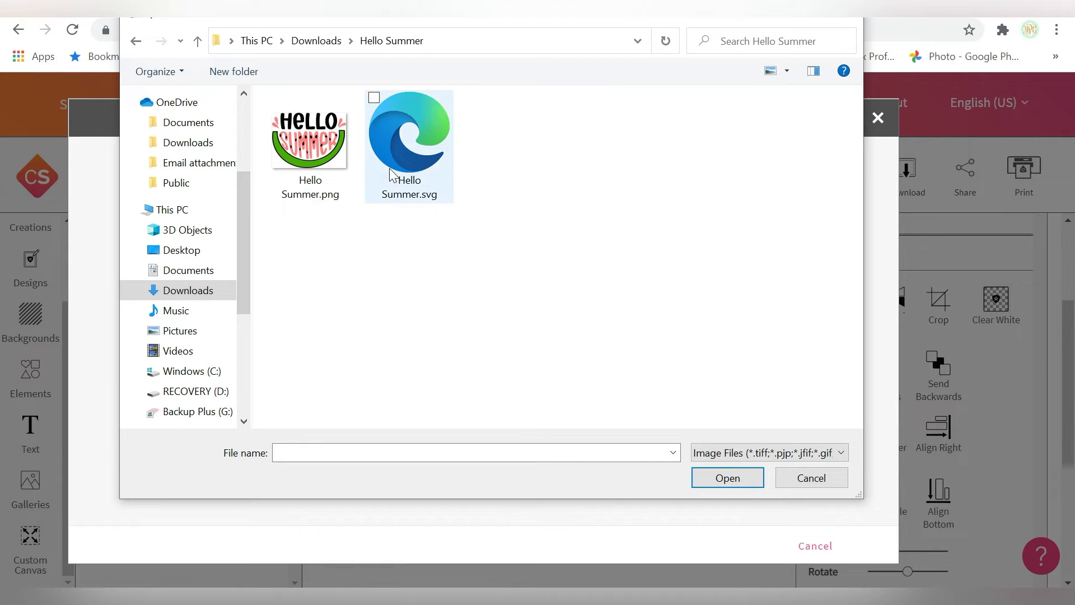
click(414, 145)
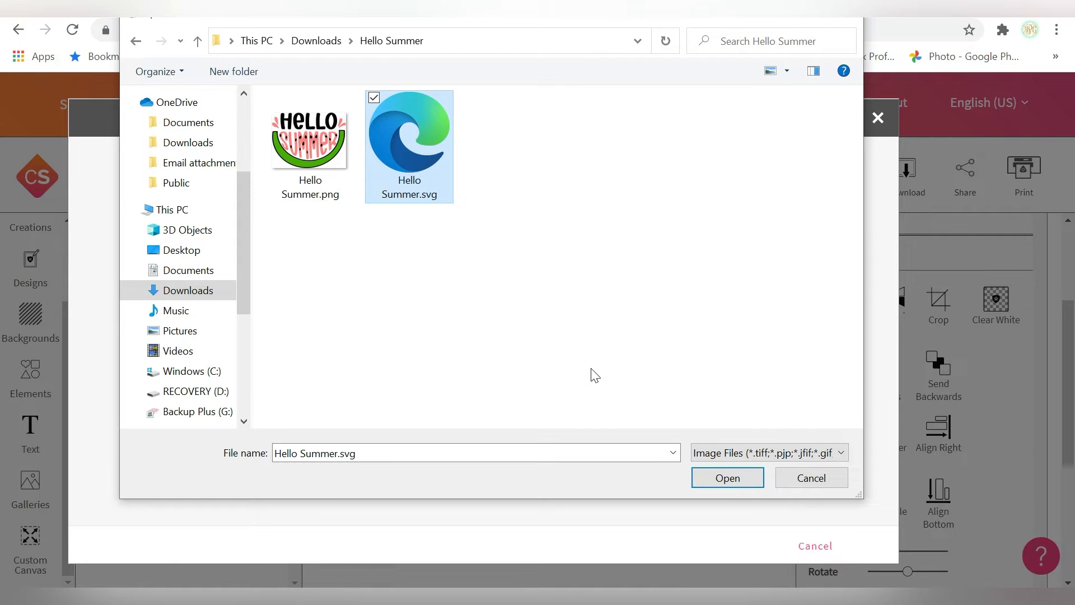
click(747, 481)
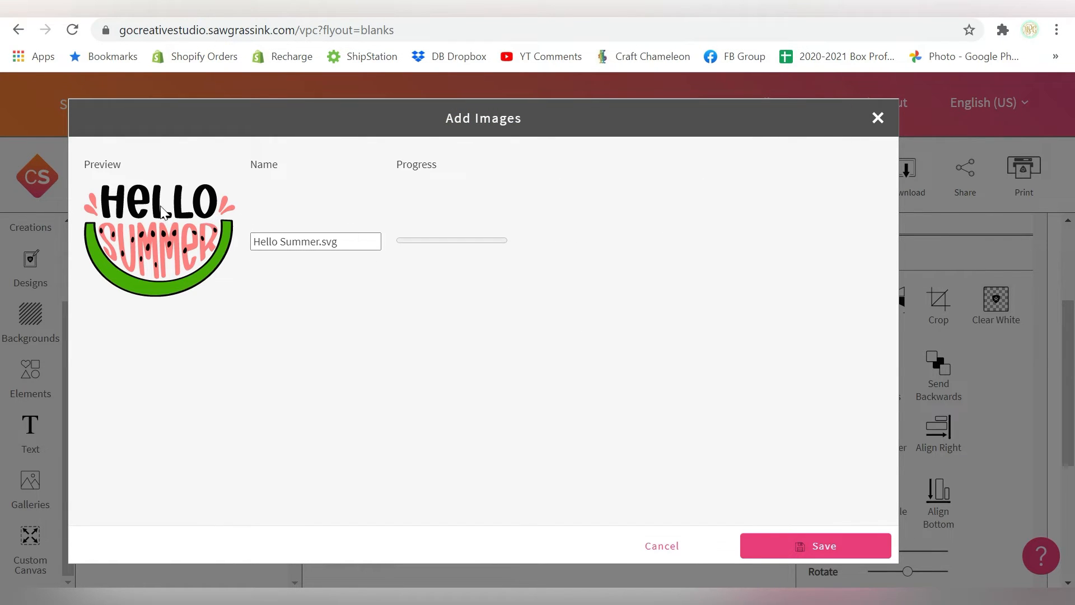
Add the word Watermelon after Hello Summer in the uploaded image's name and save it to My Images.
click(323, 244)
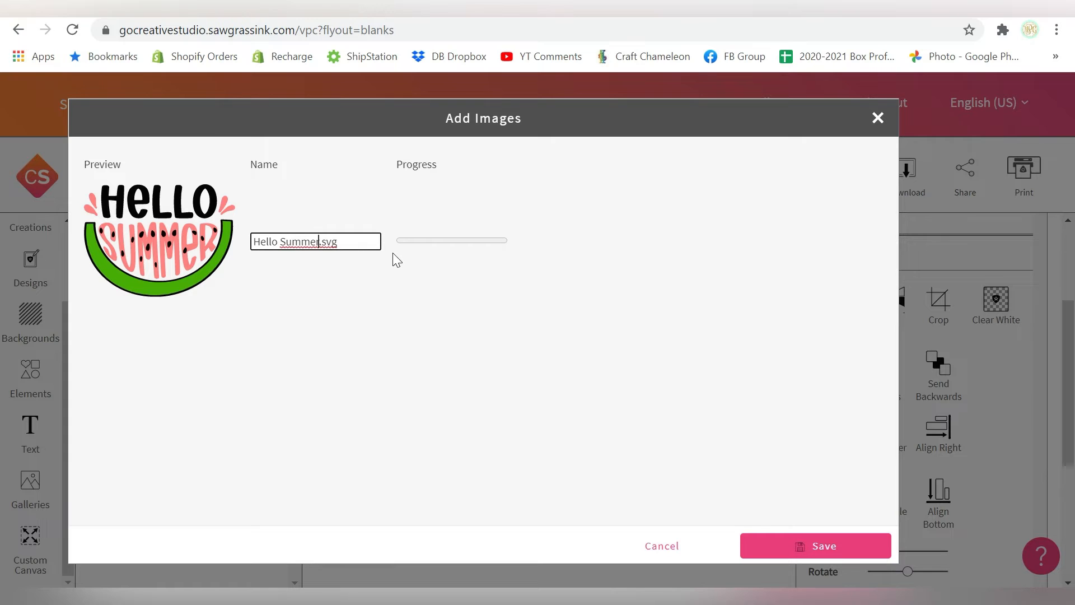
text(Watermelon)
click(795, 545)
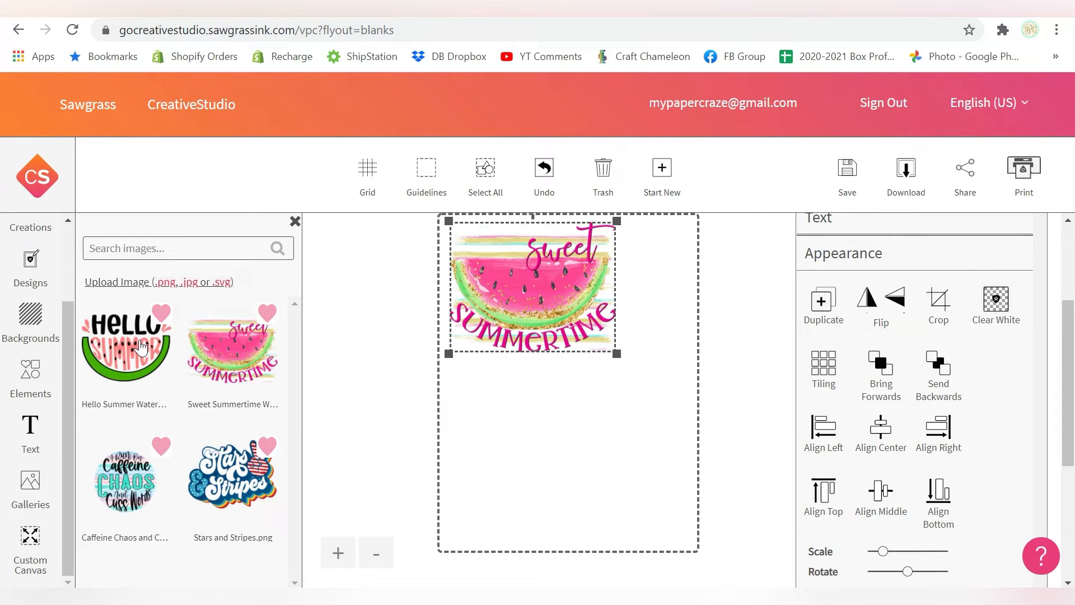
Place the Hello Summer image on the canvas, shrunk to about 5.93 x 4.42 inches and positioned below the Sweet Summertime design.
click(141, 348)
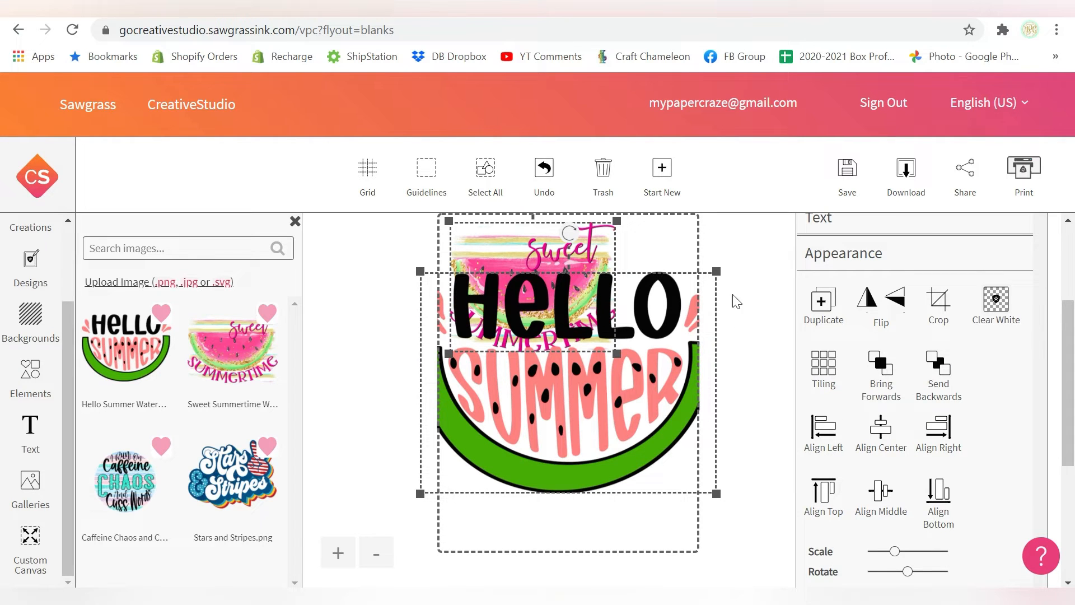
drag(719, 273, 660, 314)
drag(543, 385, 533, 437)
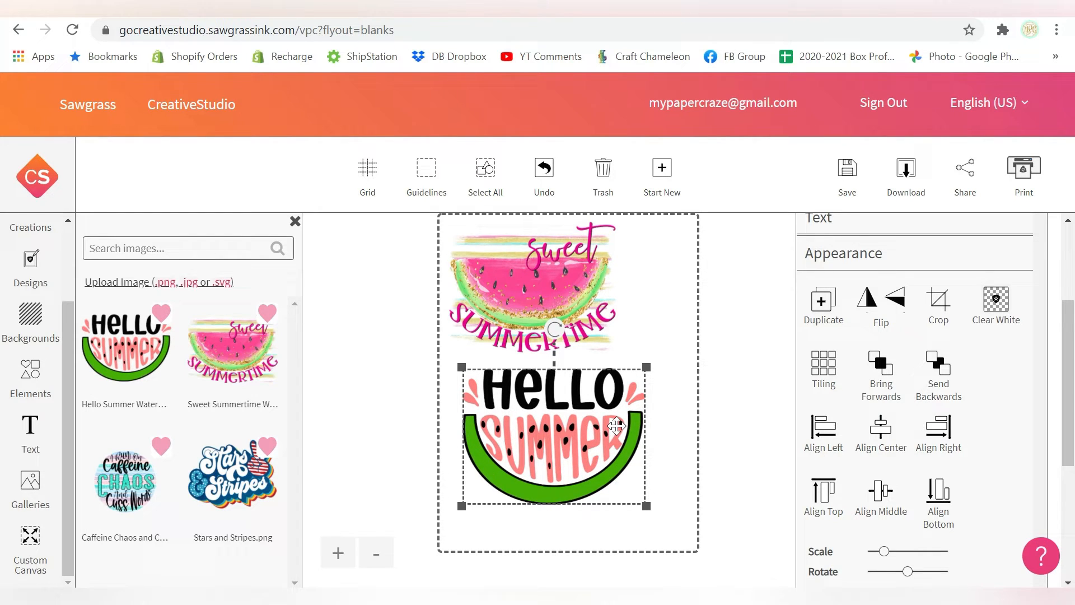
Examine the Hello Summer design's measurements, the Objects list and the Appearance options.
scroll(991, 309, up, 3)
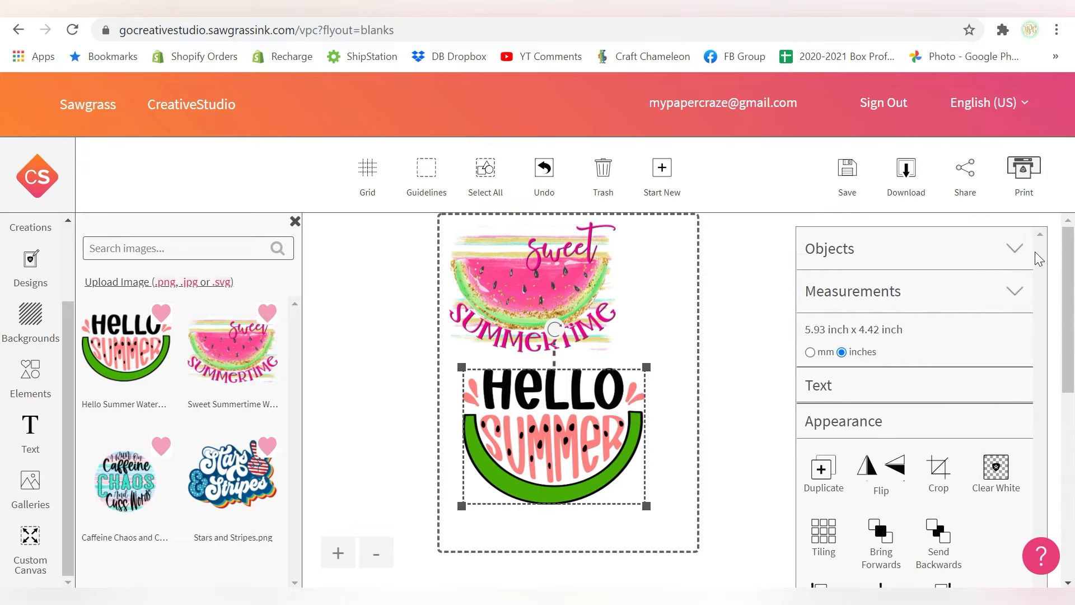
click(1014, 251)
click(1012, 255)
scroll(896, 457, down, 3)
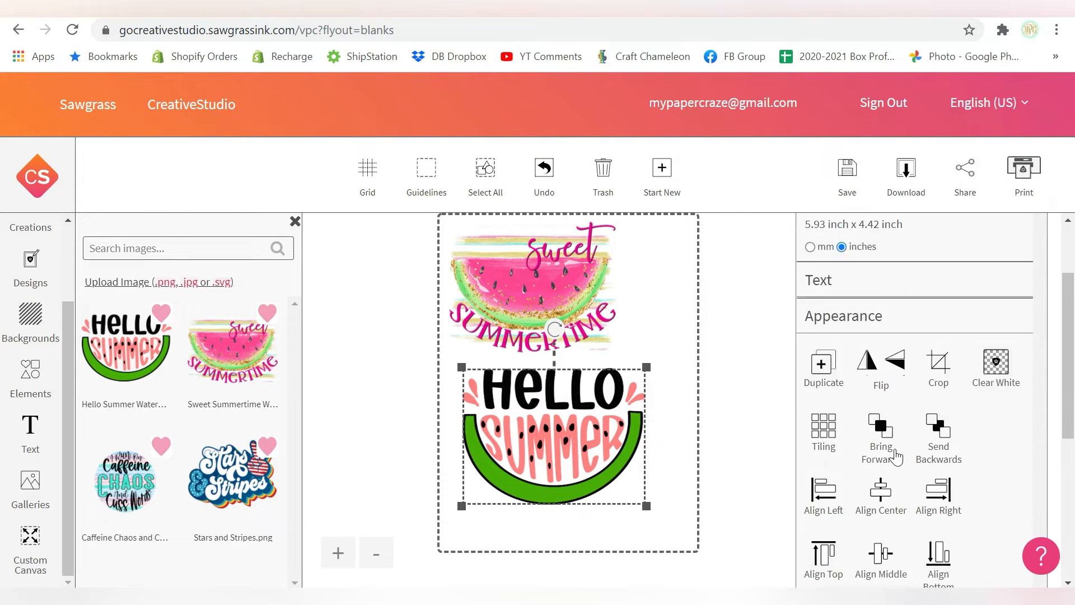
scroll(894, 457, down, 4)
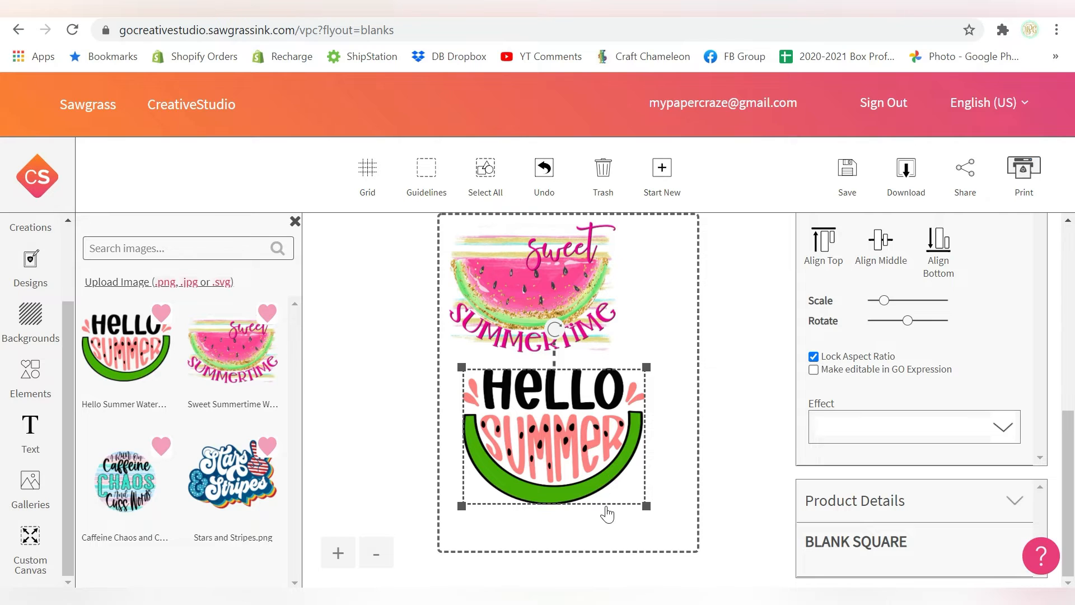
Shrink the Hello Summer design further and move it to the canvas's lower-left corner.
drag(645, 507, 595, 477)
drag(556, 434, 535, 412)
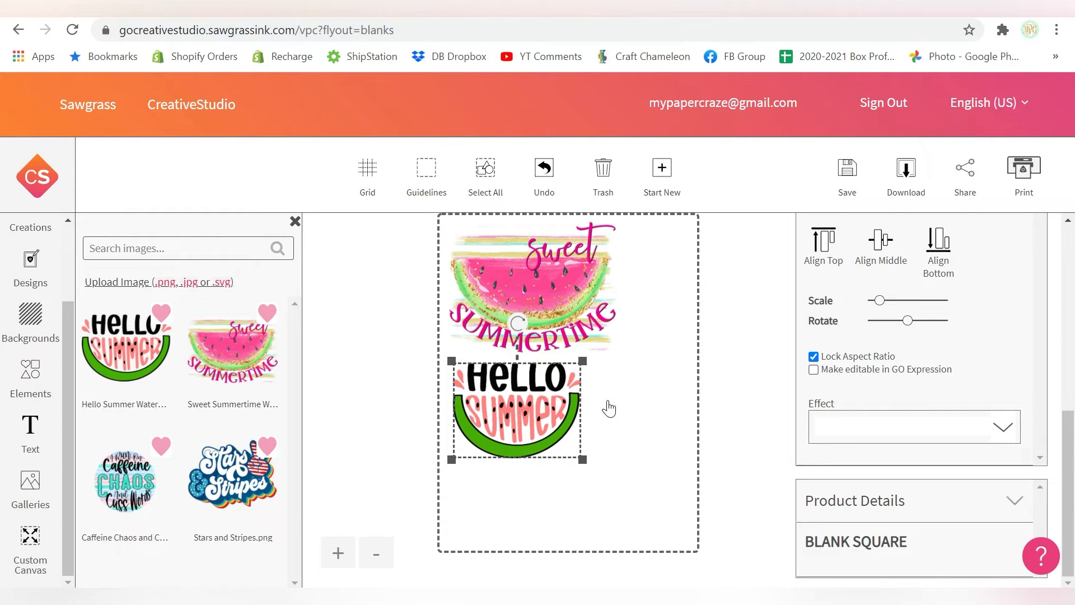
mouse_move(585, 467)
mouse_down()
mouse_move(614, 480)
mouse_move(590, 466)
mouse_up()
drag(520, 423, 526, 429)
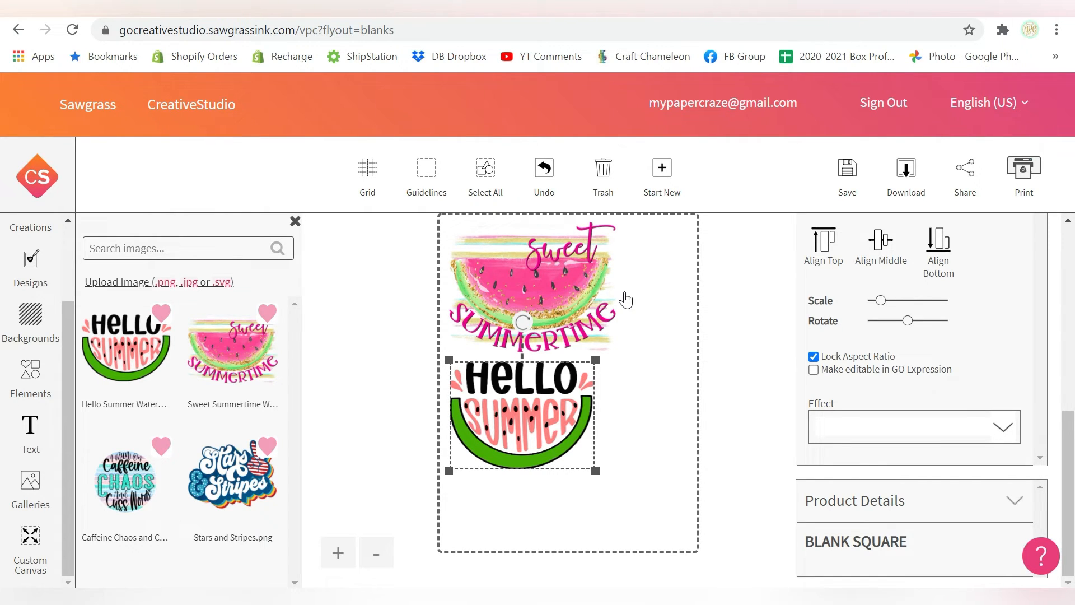
drag(526, 406, 522, 483)
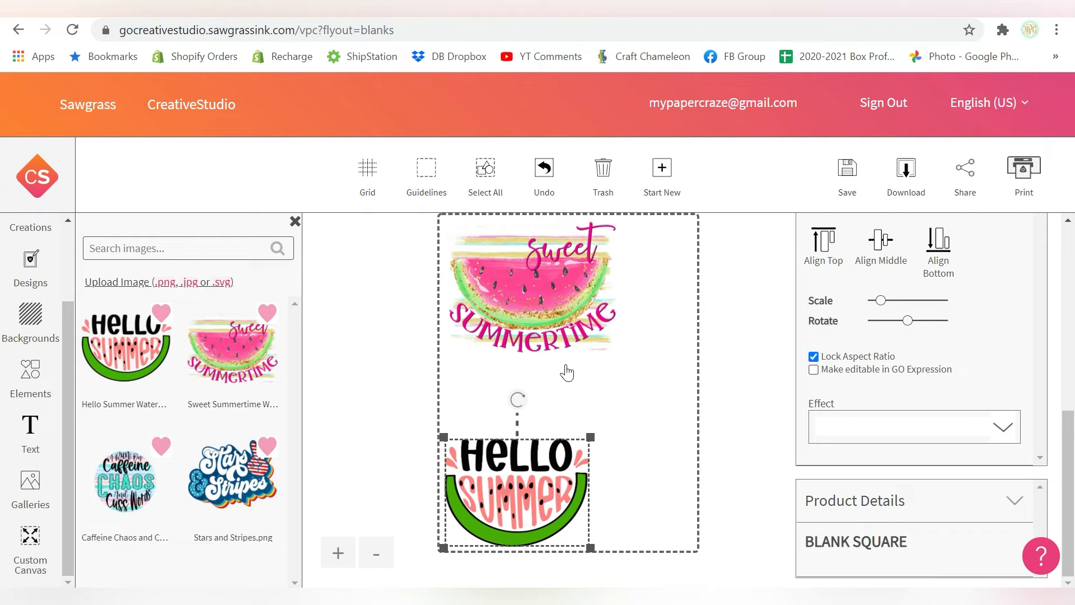
Upload Create Your Own Sunshine.jpg from its folder in Downloads and add it to the canvas.
click(196, 283)
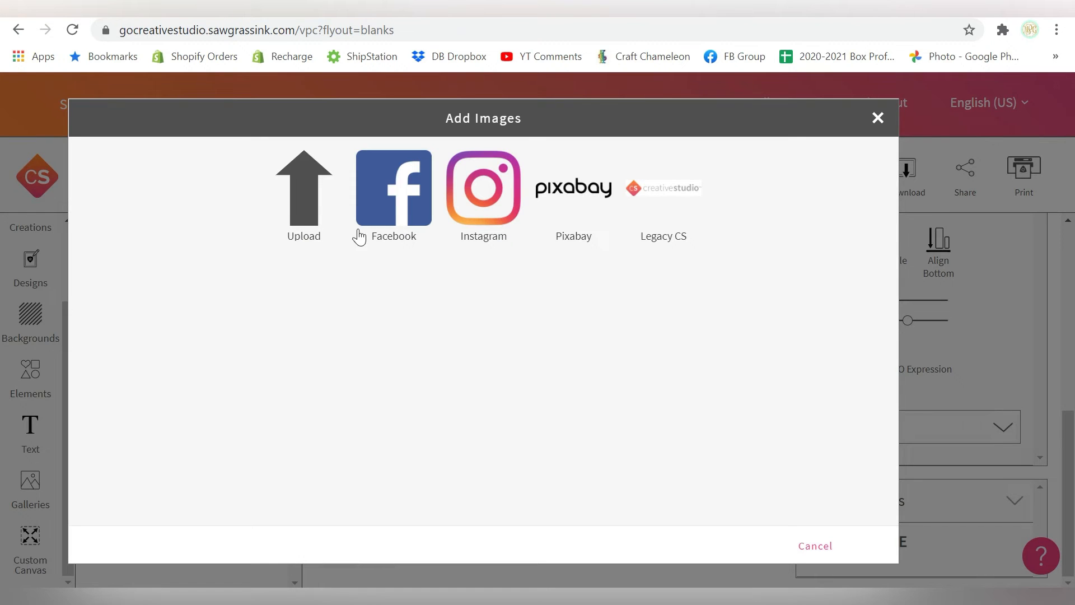
click(303, 210)
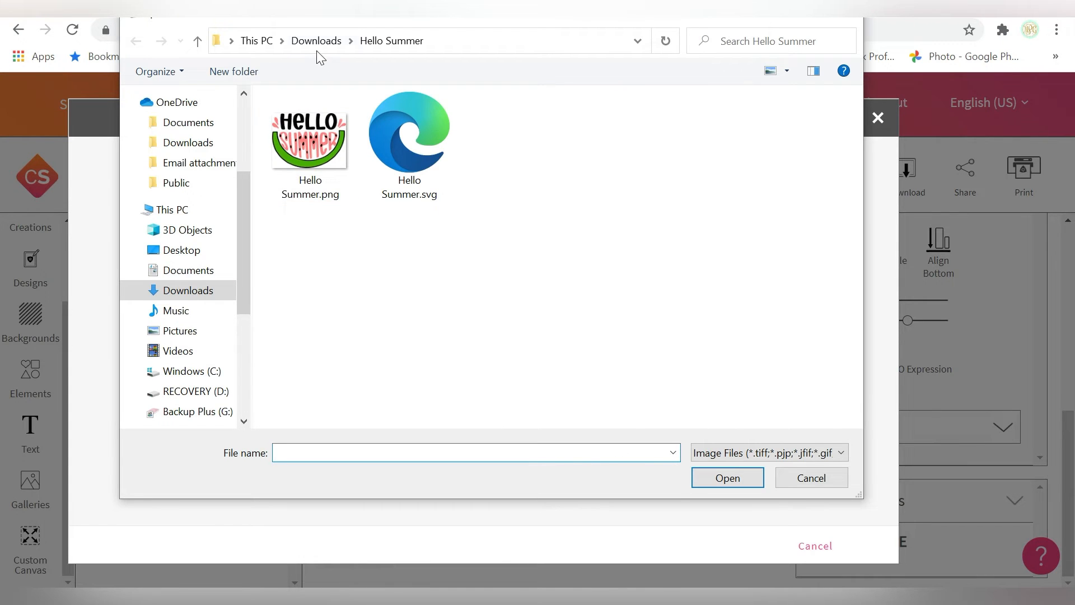
click(315, 41)
double_click(286, 160)
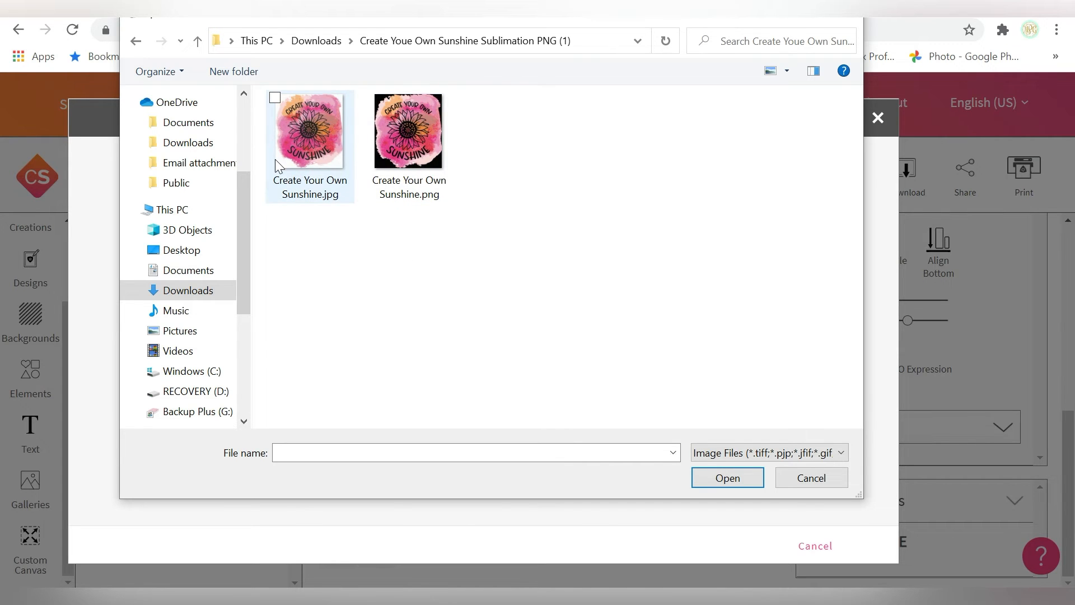
click(306, 140)
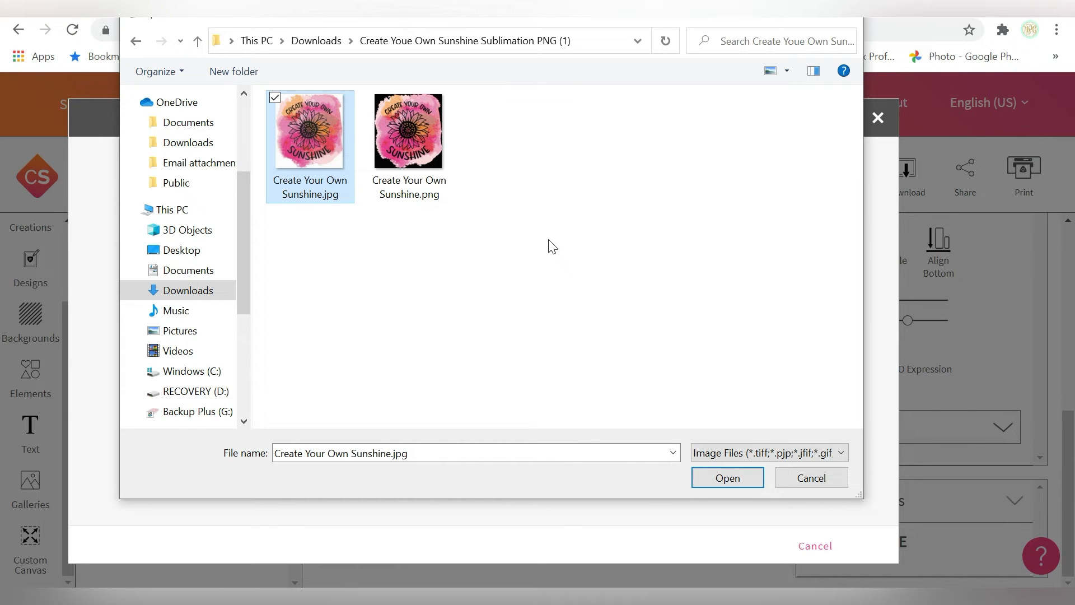
key(Return)
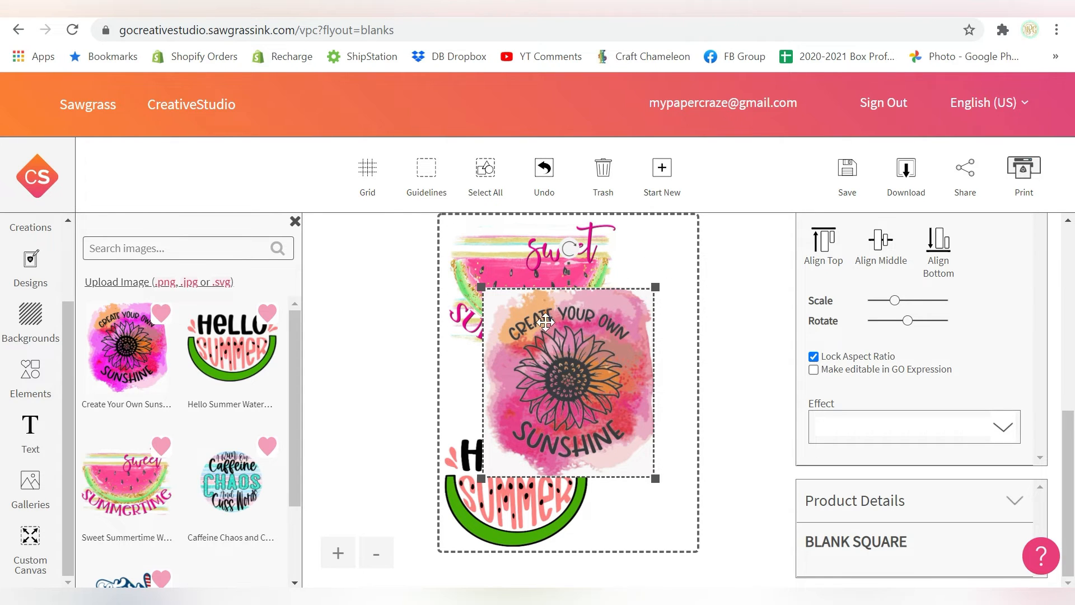
Shrink the Create Your Own Sunshine design and move it to the right half of the canvas.
drag(481, 287, 496, 305)
drag(575, 381, 637, 403)
click(511, 496)
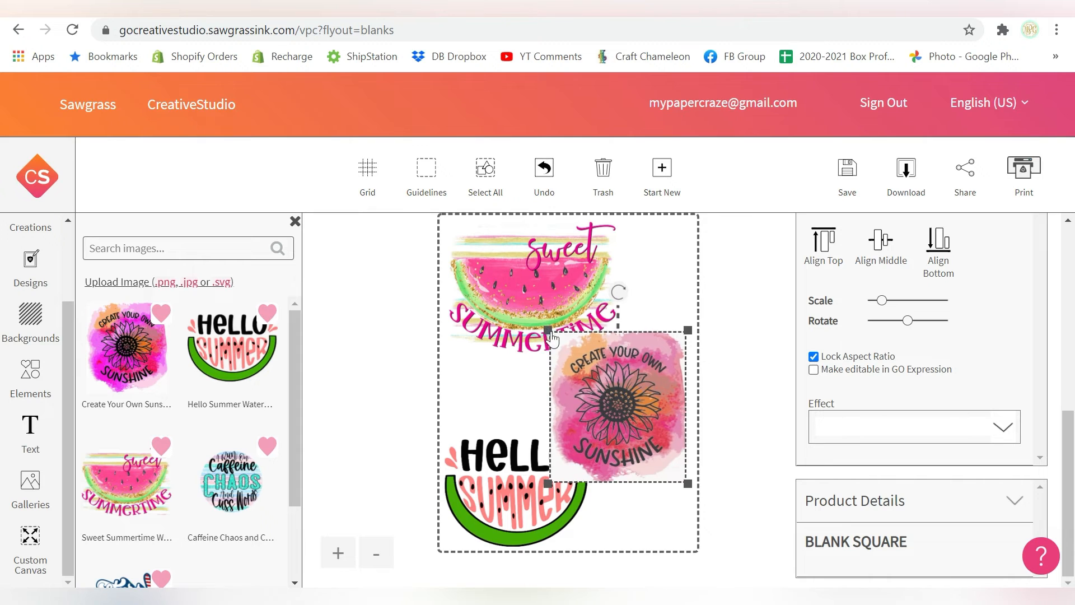
drag(549, 332, 559, 340)
Rotate the Sweet Summertime design a quarter turn counterclockwise and fit it into the canvas's upper-left corner.
click(530, 282)
drag(538, 265, 551, 340)
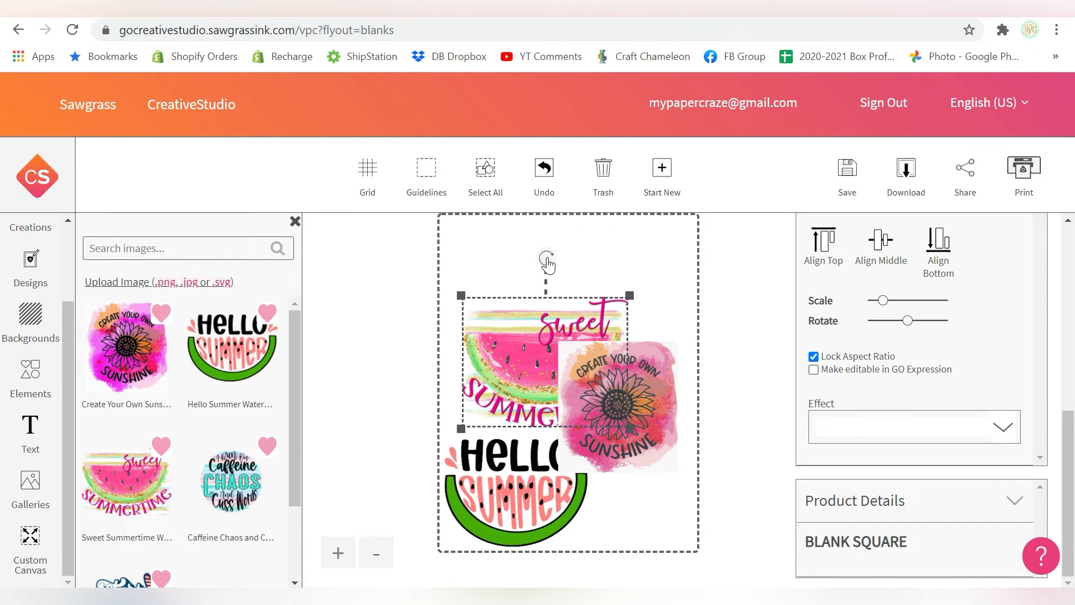
drag(907, 320, 888, 321)
drag(544, 336, 510, 281)
Move the Sunshine design to the canvas's upper-right corner and the Hello Summer design directly beneath Sweet Summertime.
drag(669, 457, 681, 356)
drag(644, 293, 639, 287)
drag(537, 483, 539, 448)
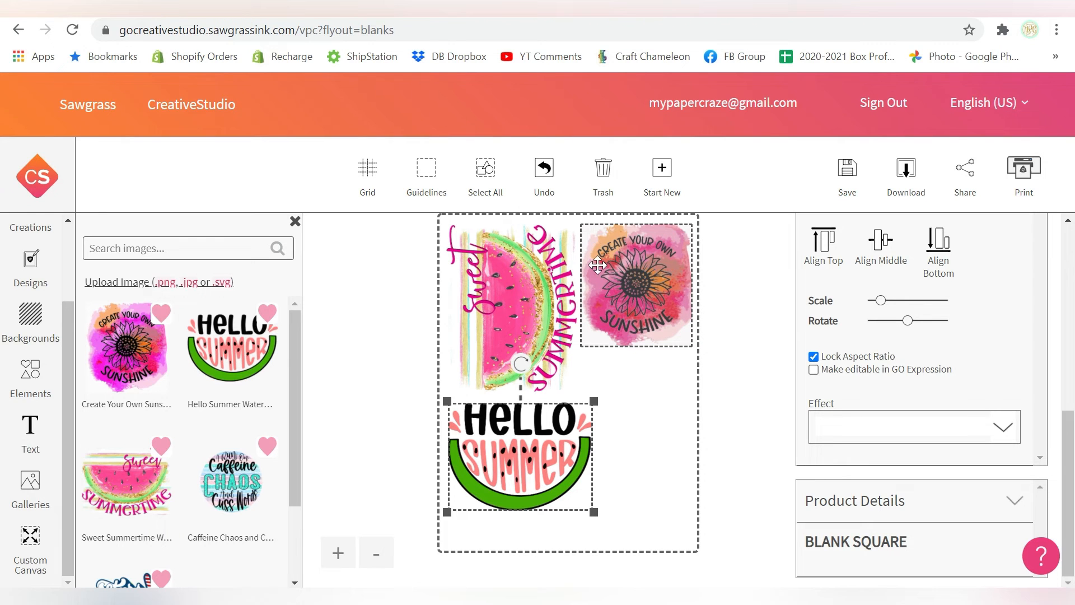
Set the print product to Polyester and queue the page for printing on the SAWGRASS SG500.
click(1022, 168)
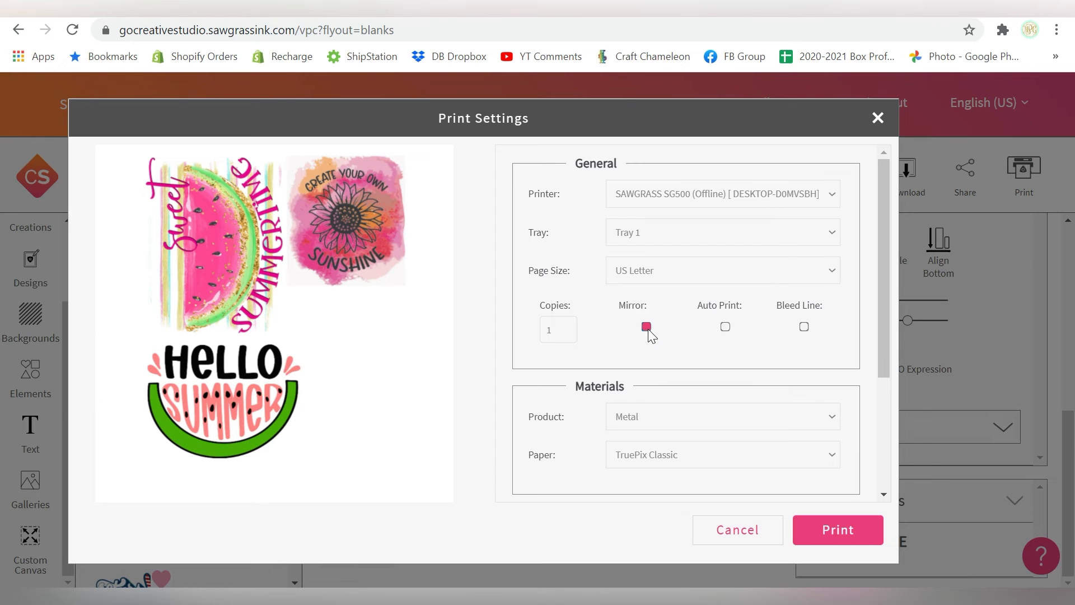
click(649, 412)
click(673, 93)
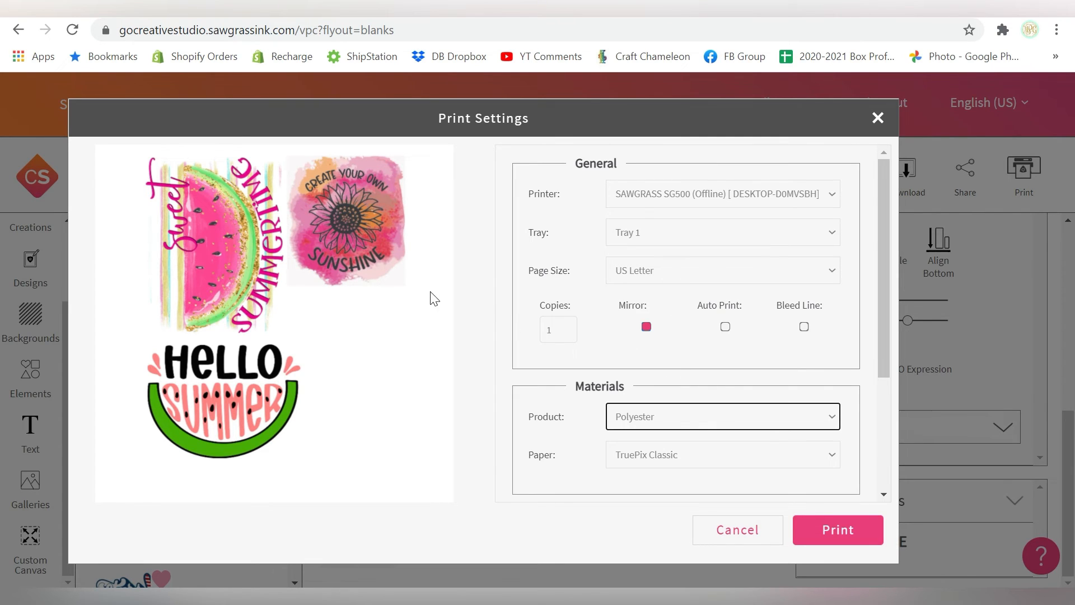
click(840, 530)
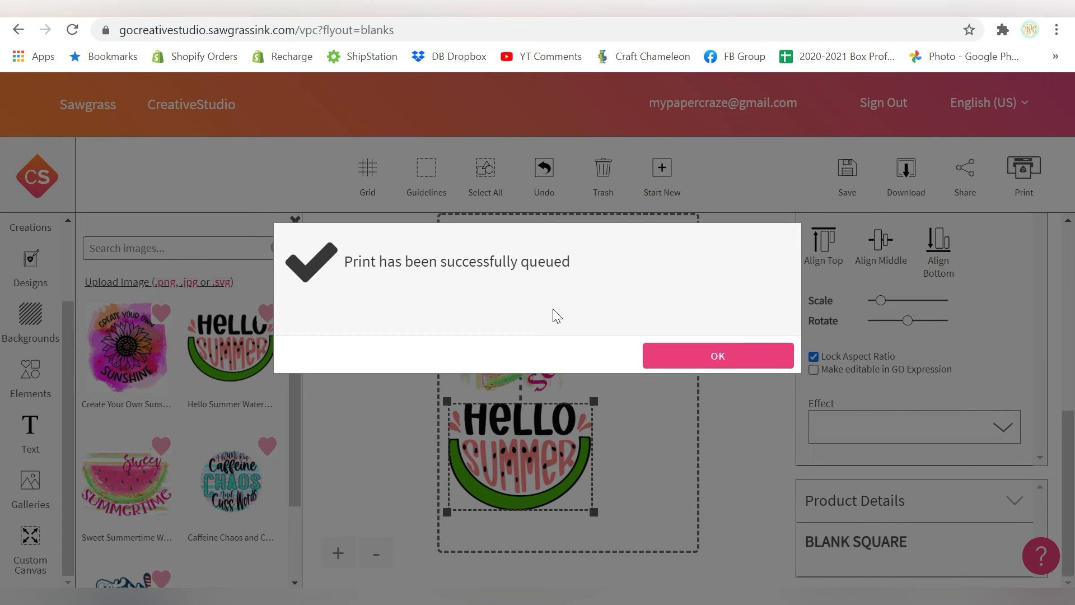
click(710, 360)
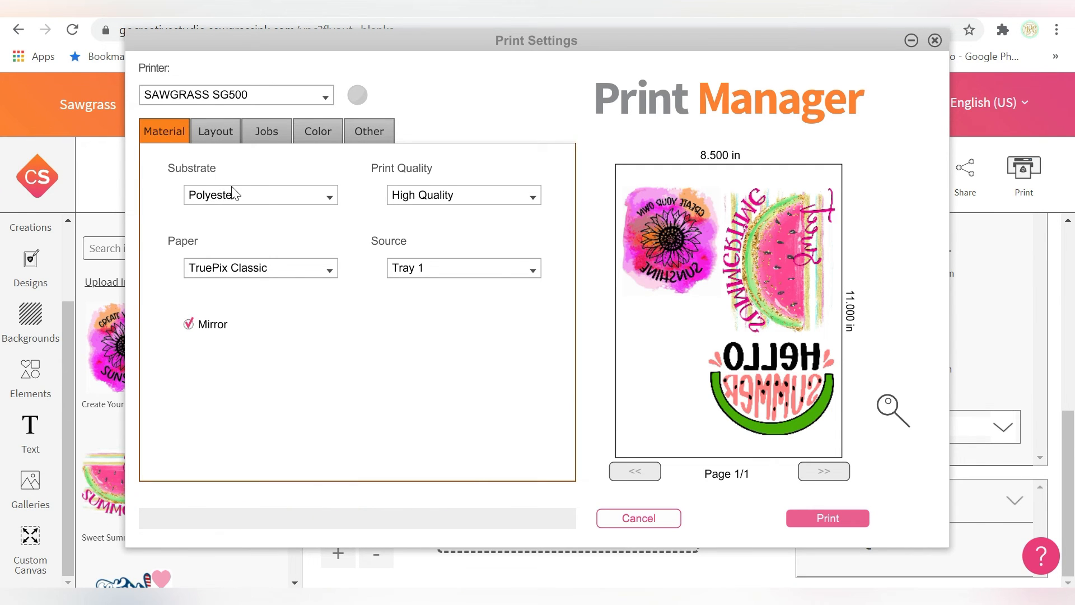
In Print Manager, choose High Quality print quality, keep Mirror enabled and print the page.
click(447, 197)
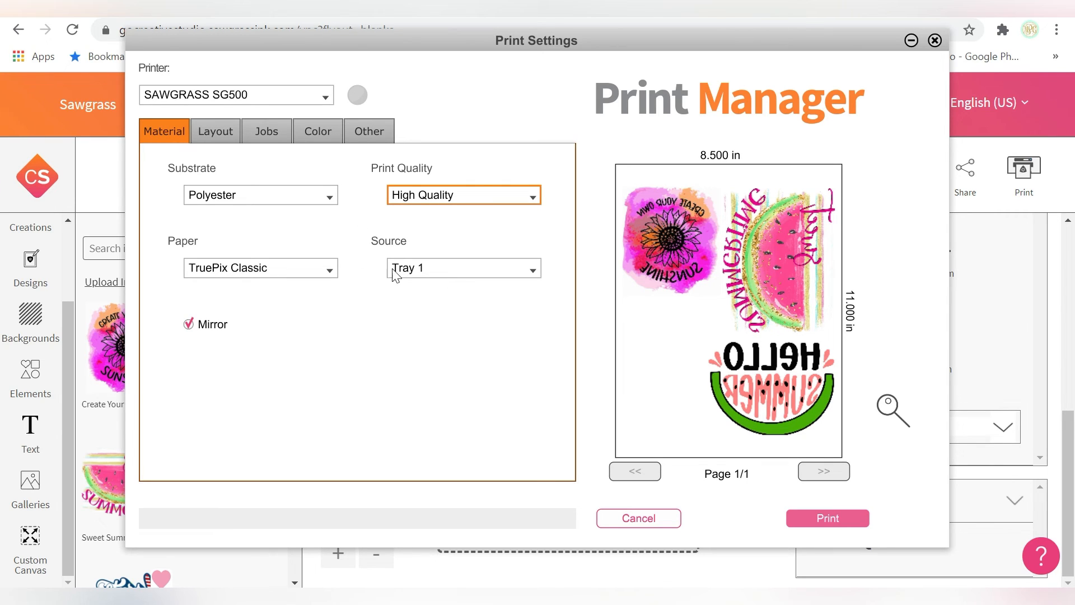
click(190, 325)
click(189, 325)
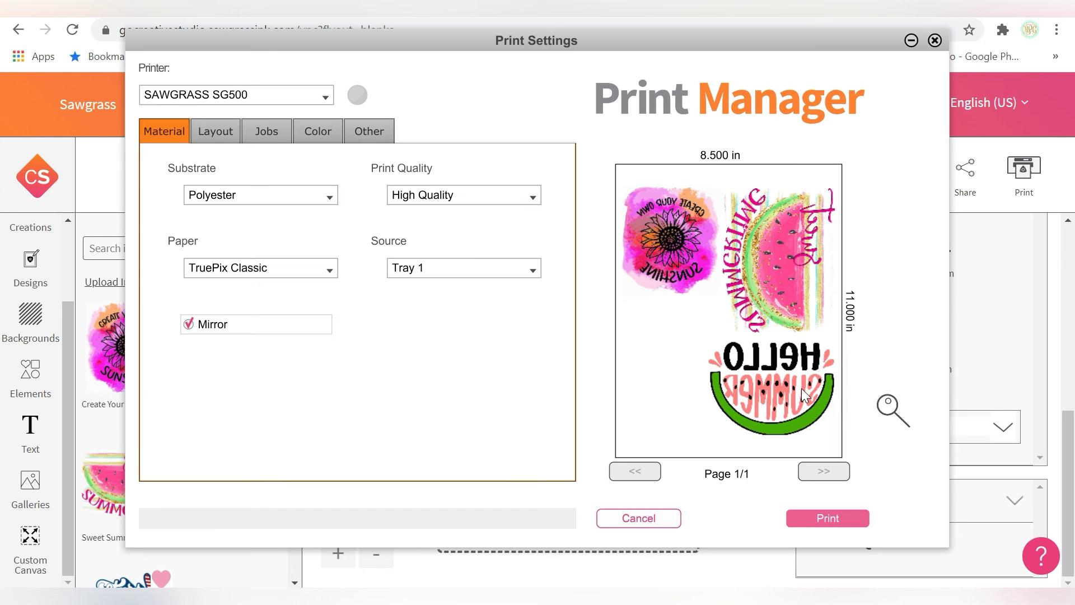
click(821, 514)
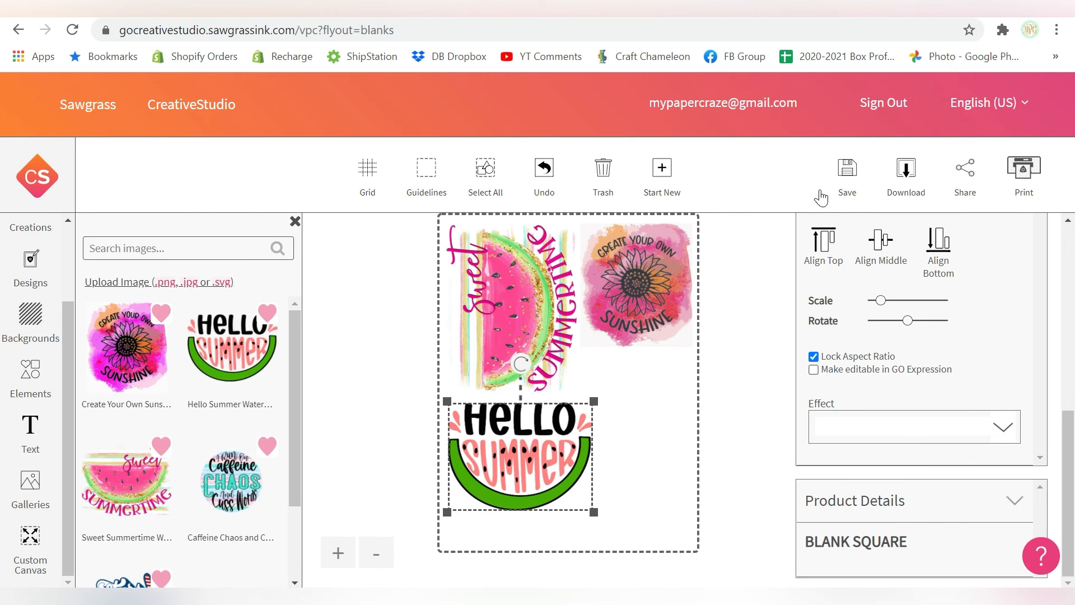